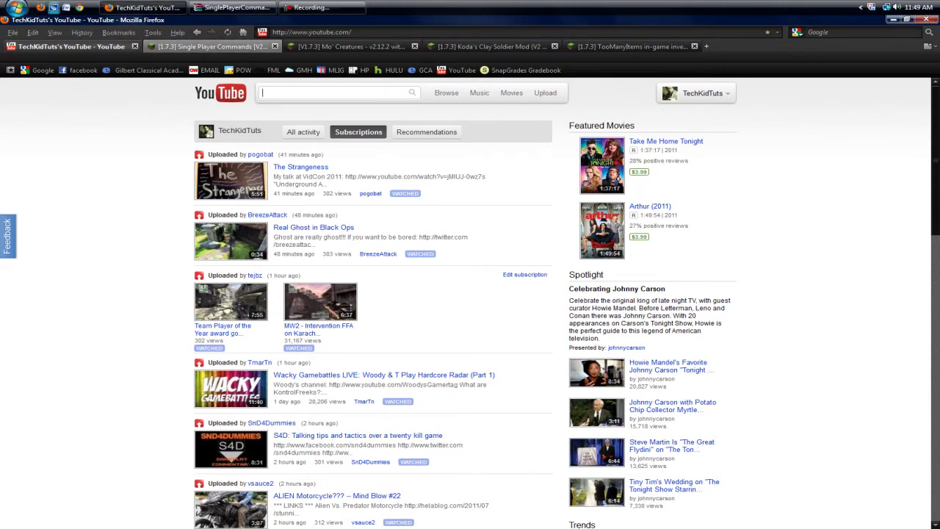
- Look through the Minecraft forum pages for the Single Player Commands, Mo' Creatures, Koda's Clay Soldier and TooManyItems mods
left_click(209, 46)
left_click(351, 46)
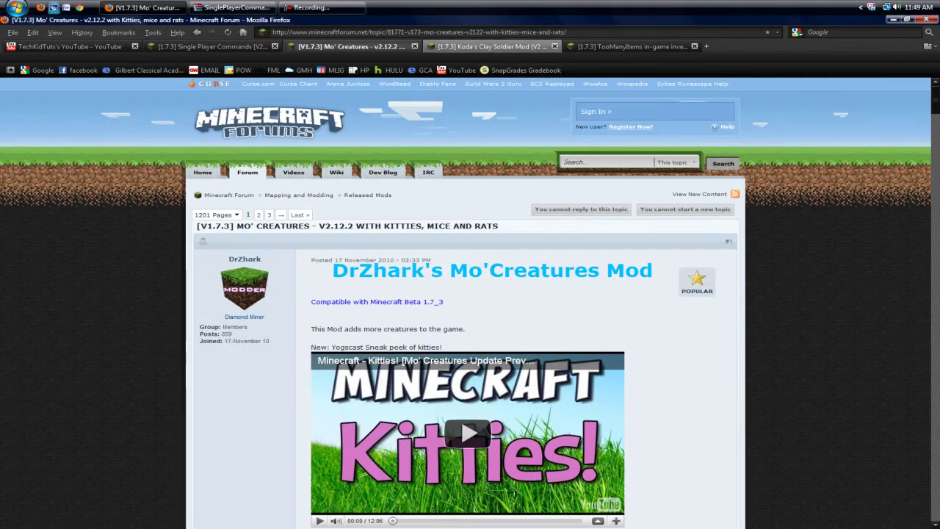
left_click(491, 47)
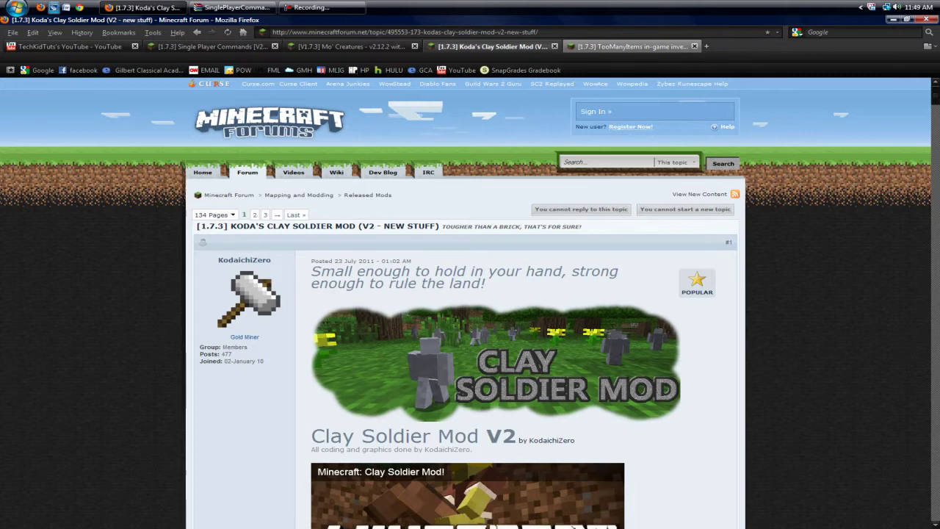
left_click(632, 46)
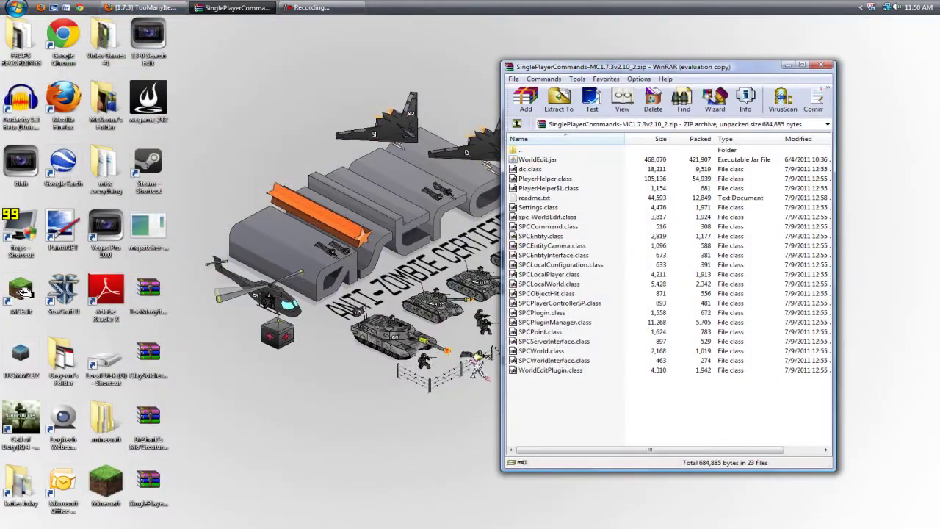
- Close the SinglePlayerCommands archive window on the desktop
left_click_drag(203, 505, 344, 341)
left_click(821, 64)
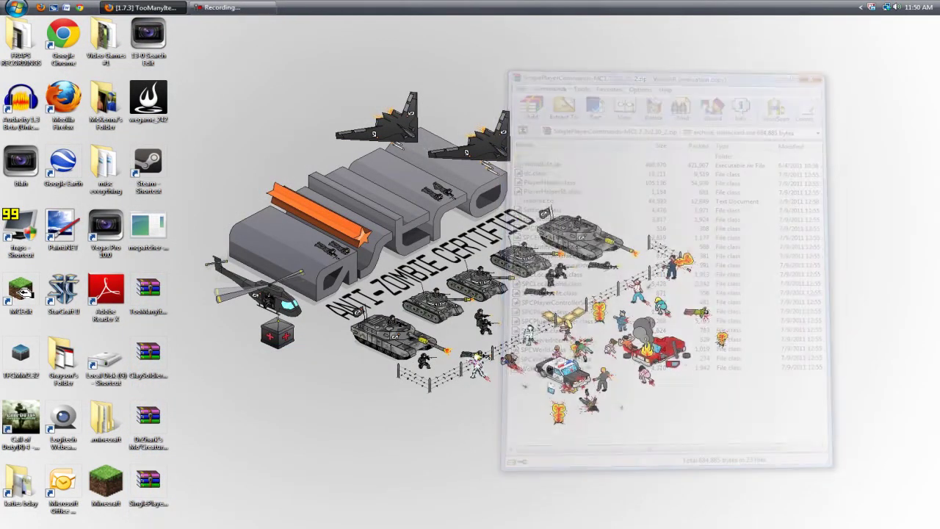
left_click(15, 8)
left_click(15, 8)
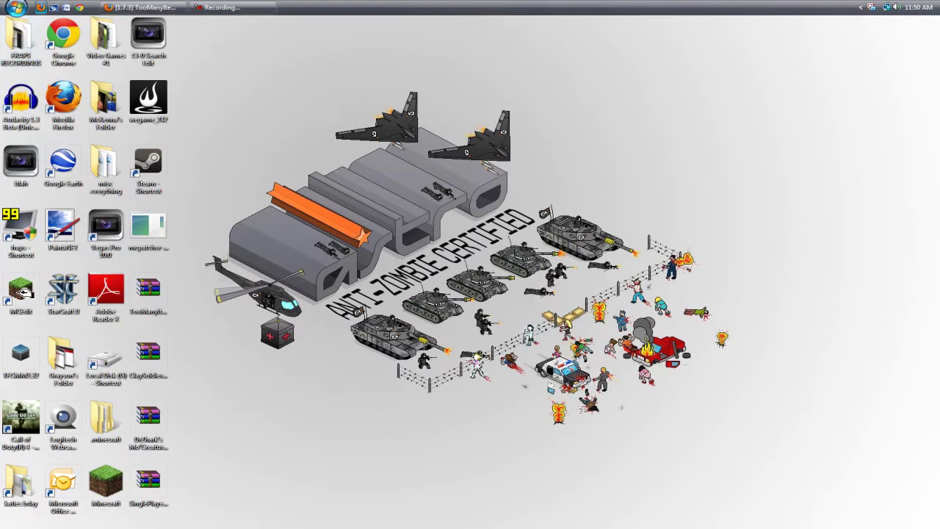
left_click(14, 7)
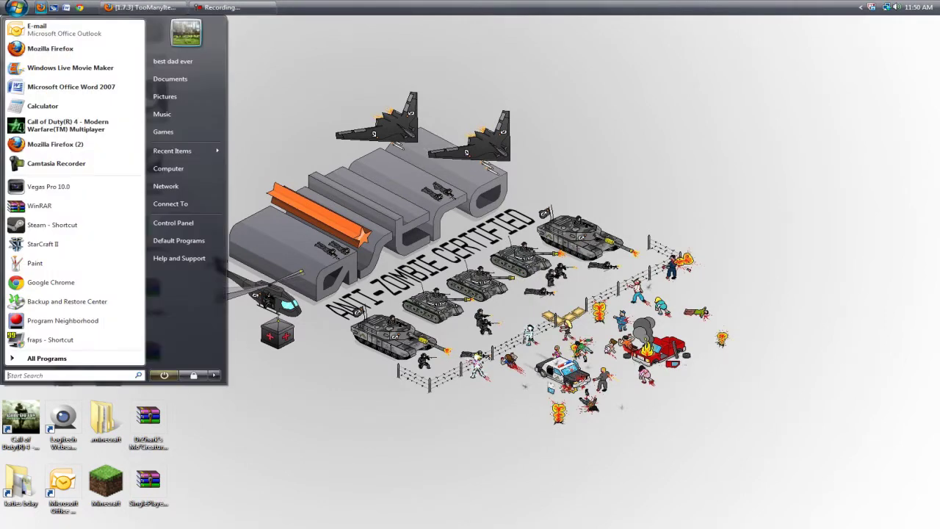
type("%app")
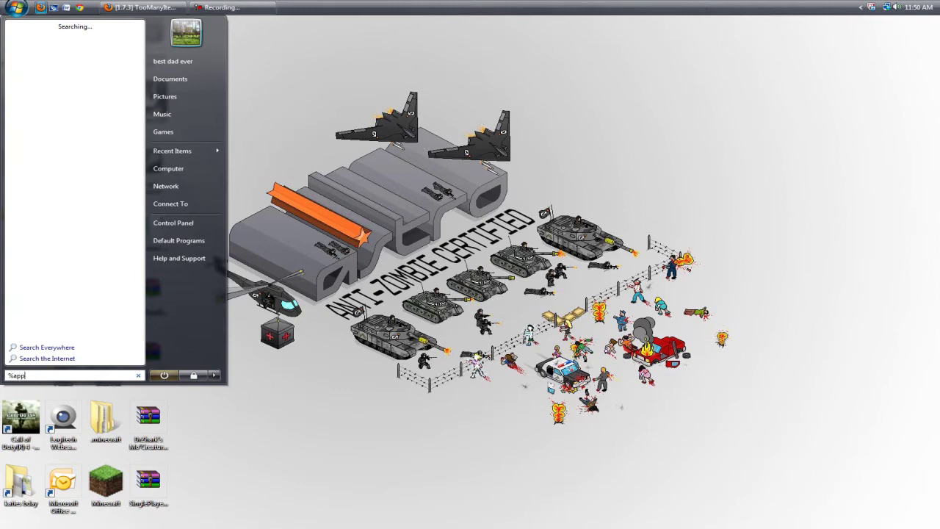
type("data%")
- Browse from Computer through the C: drive's user profile folder to AppData\Roaming\.minecraft\bin
left_click(168, 169)
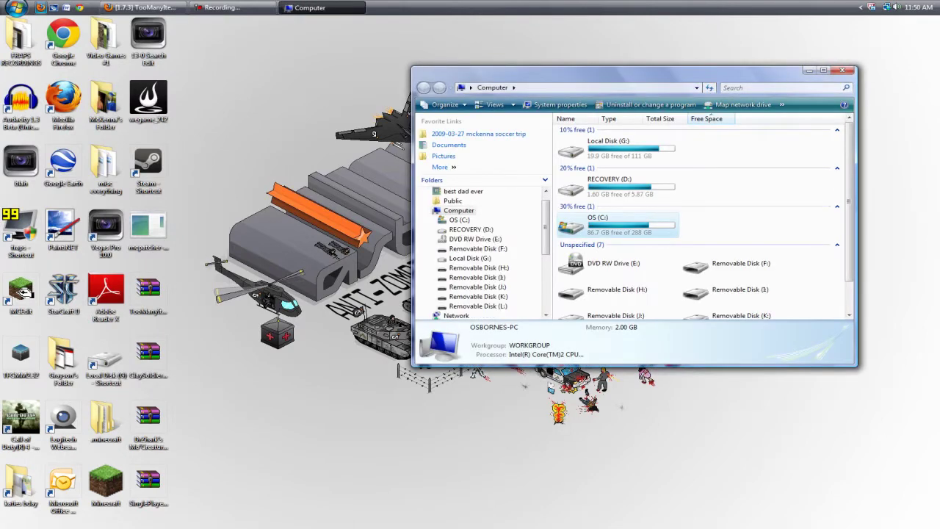
key("Return")
scroll(702, 221, "down", 3)
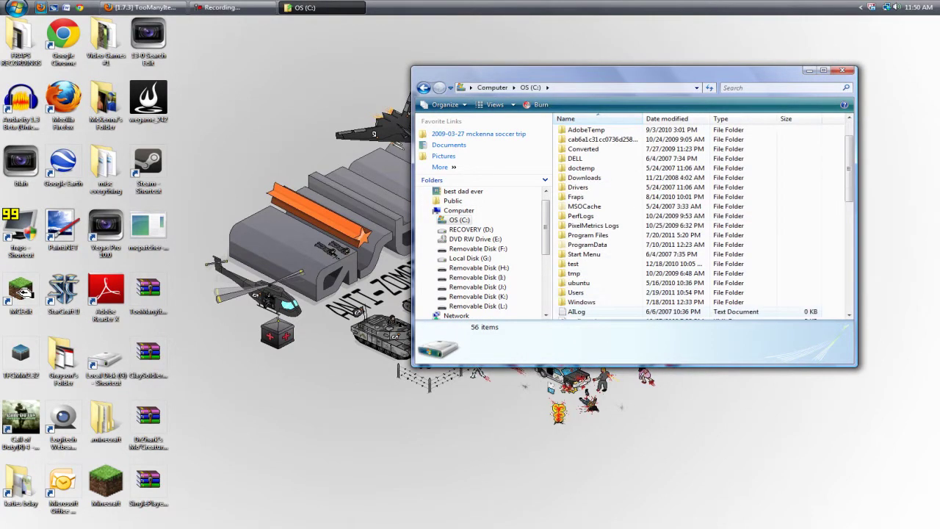
double_click(576, 293)
double_click(587, 130)
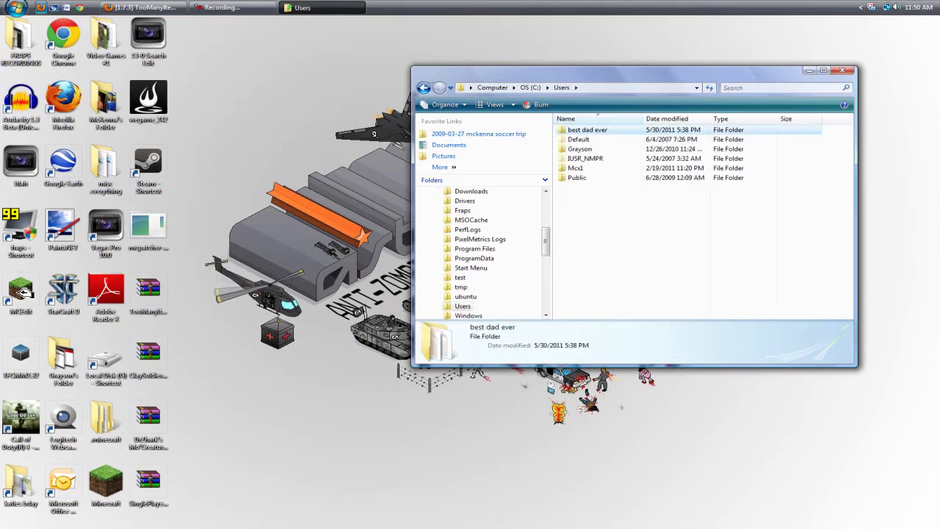
double_click(586, 129)
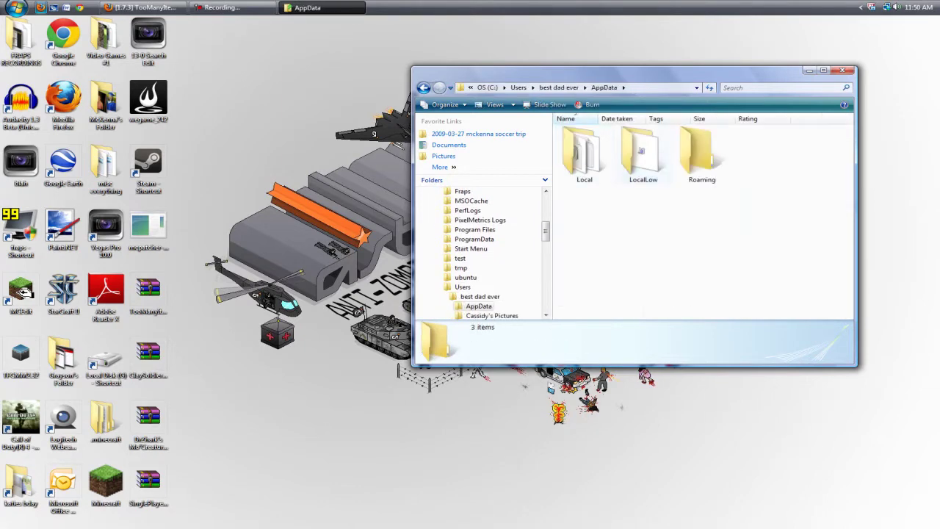
double_click(701, 154)
double_click(581, 151)
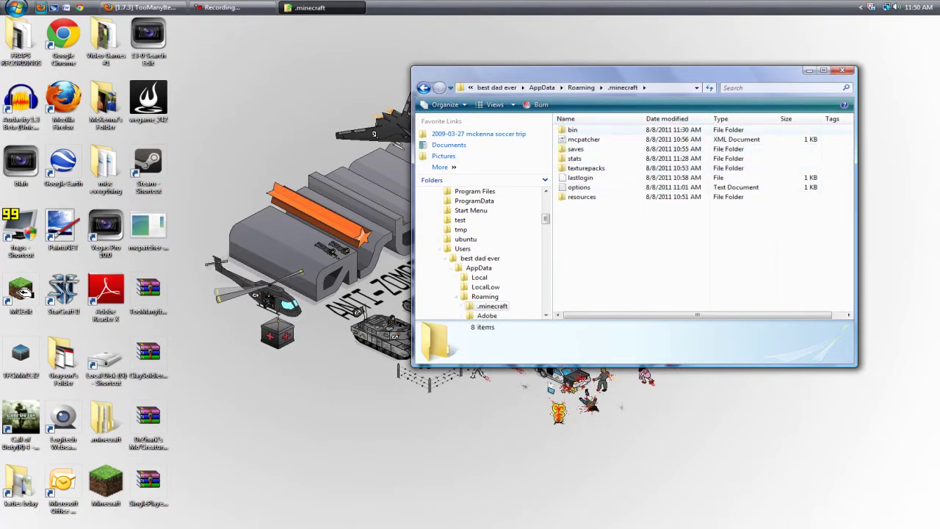
left_click(573, 129)
double_click(573, 129)
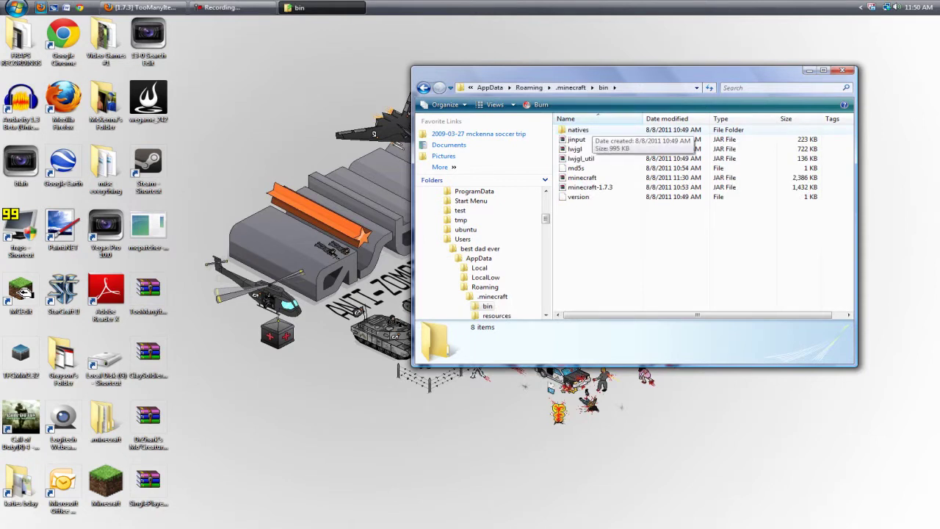
- Open the minecraft JAR file of 2,386 KB with WinRAR, dismiss the licence reminder and move the archive window aside
right_click(586, 179)
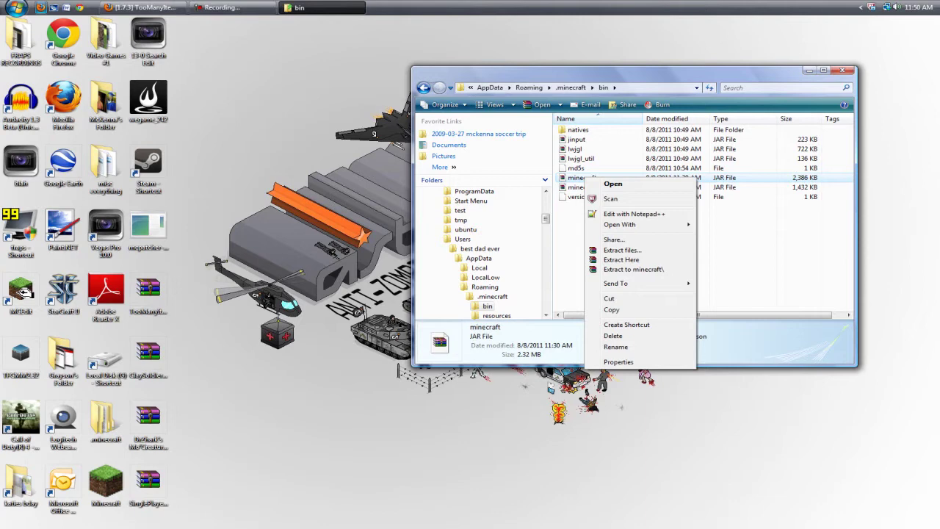
mouse_move(620, 224)
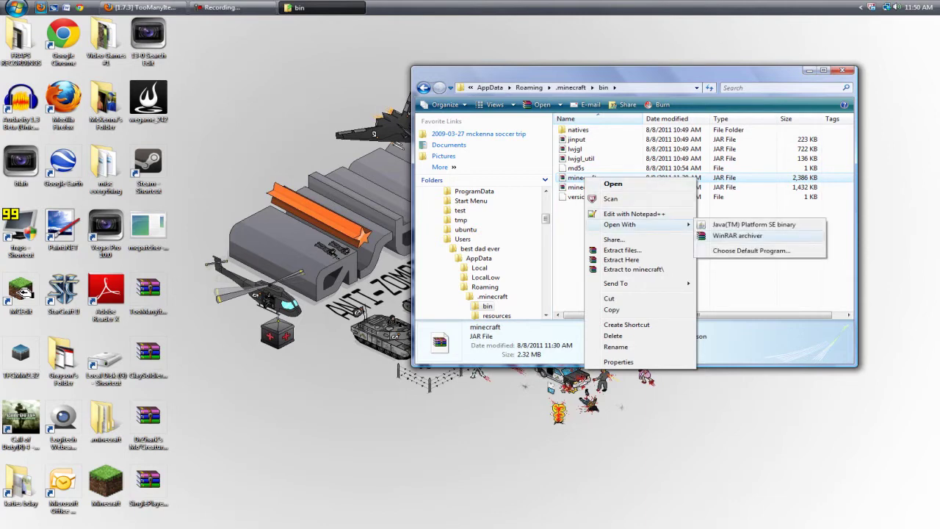
left_click(738, 235)
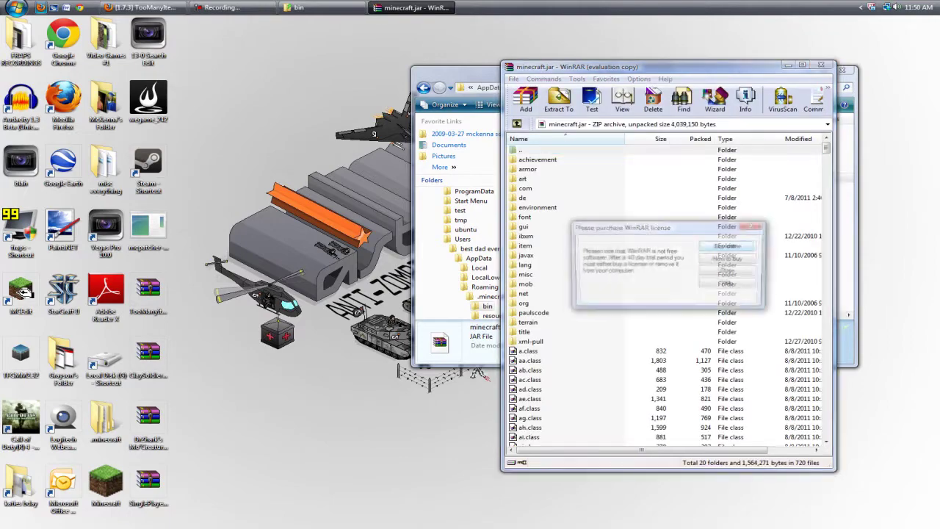
left_click(728, 270)
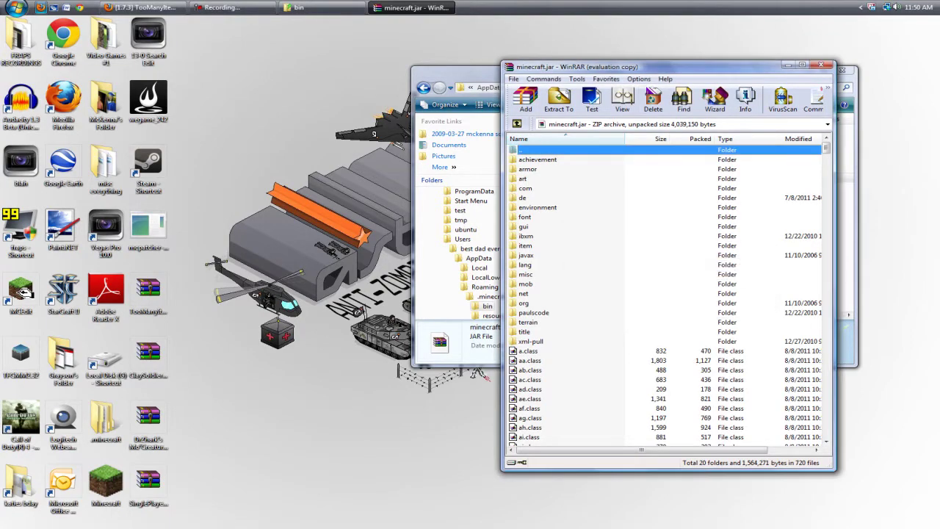
left_click_drag(646, 66, 696, 69)
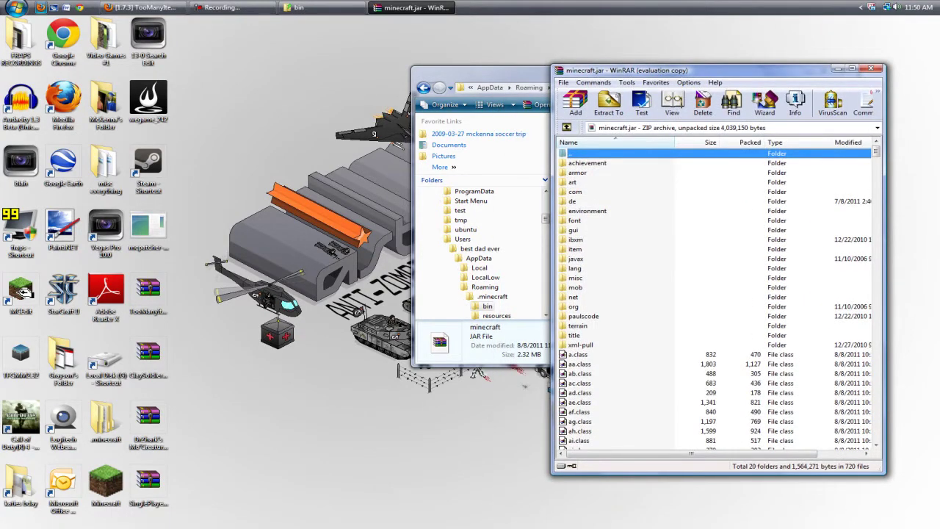
scroll(717, 293, "down", 15)
scroll(716, 294, "up", 15)
left_click(581, 153)
- Add all files from the TooManyItems archive to minecraft.jar with the default settings and close that archive and the bin folder
double_click(149, 292)
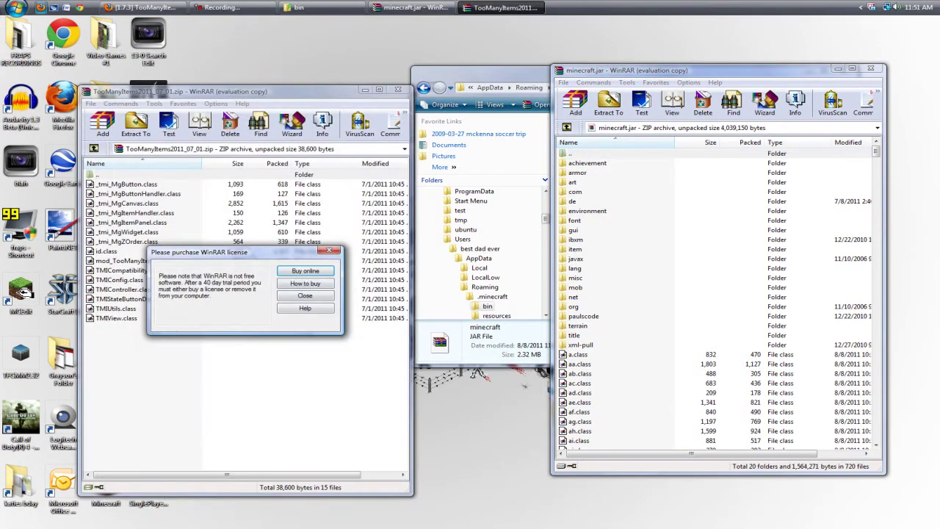
left_click(305, 295)
left_click_drag(134, 397, 127, 179)
left_click_drag(131, 222, 716, 293)
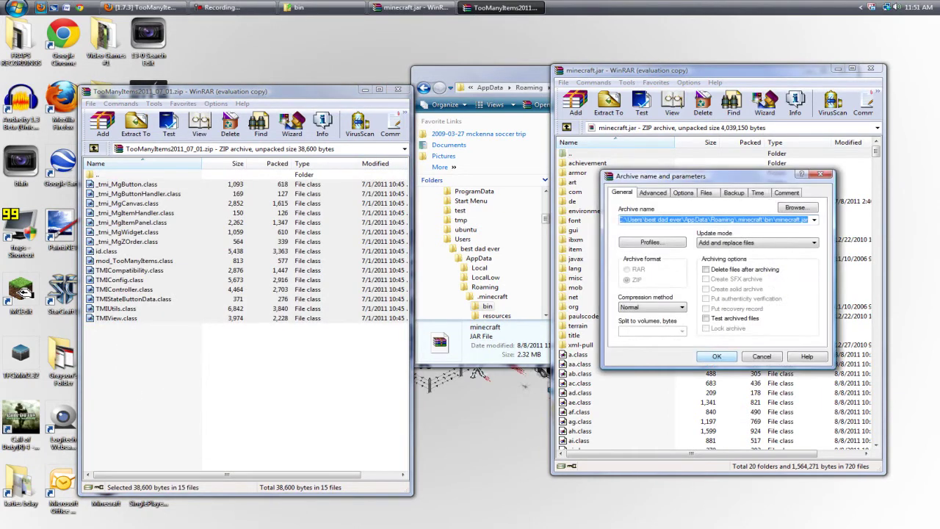
key("Return")
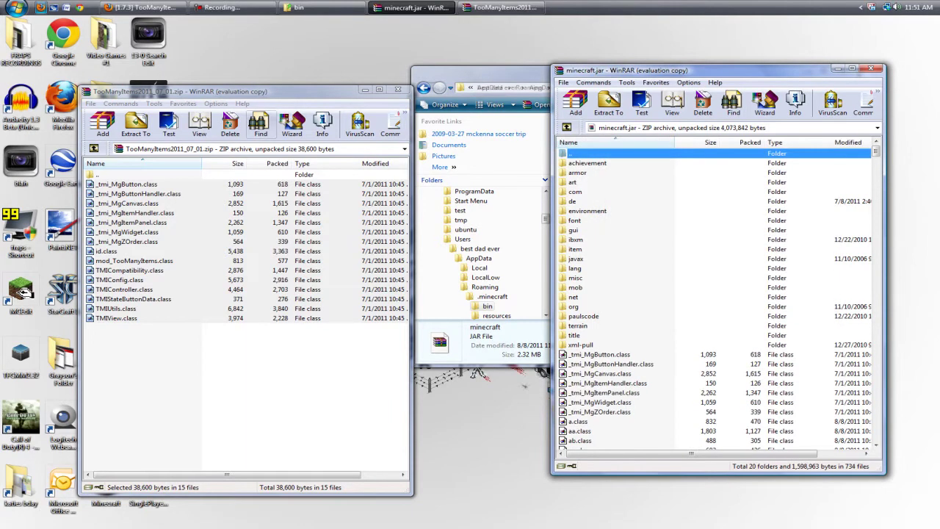
left_click(397, 89)
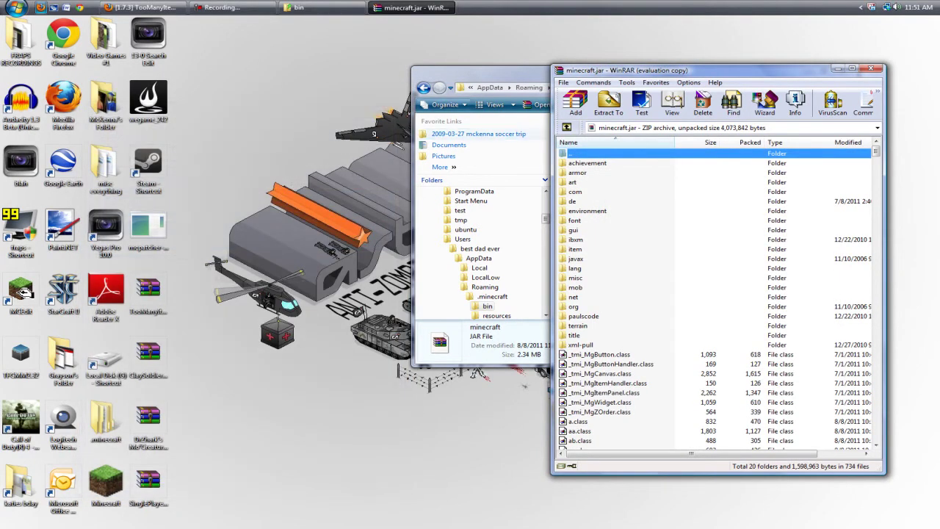
left_click(324, 7)
left_click(845, 69)
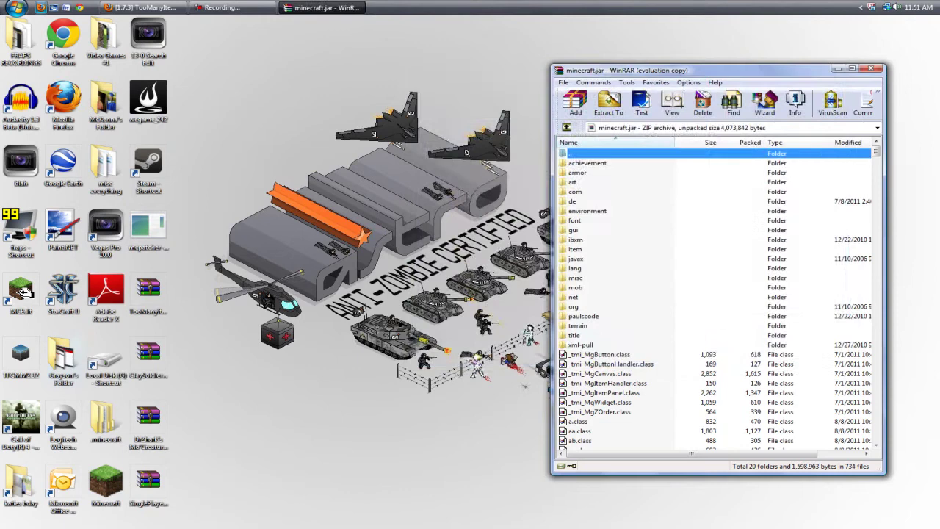
- Add the claymans folder and all class files from ClaySoldierModV2.zip to minecraft.jar, and close the mod archive
double_click(147, 360)
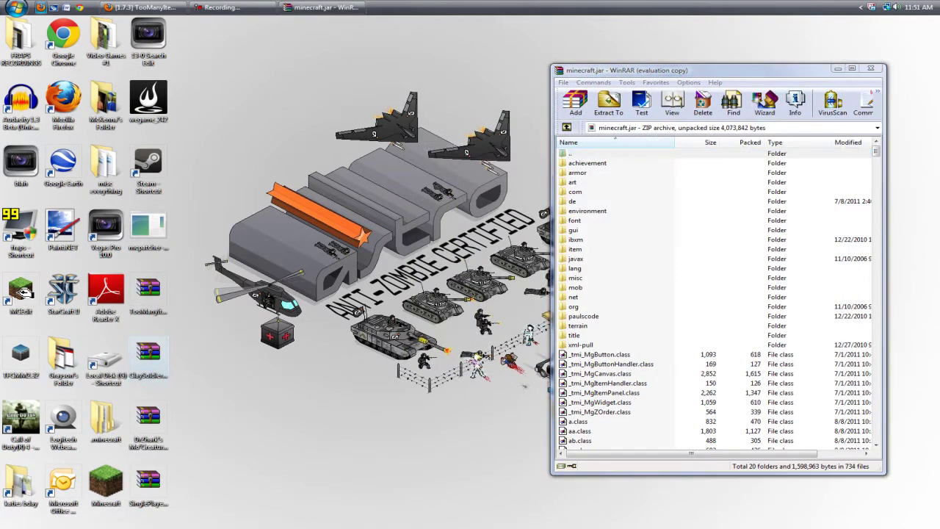
double_click(147, 356)
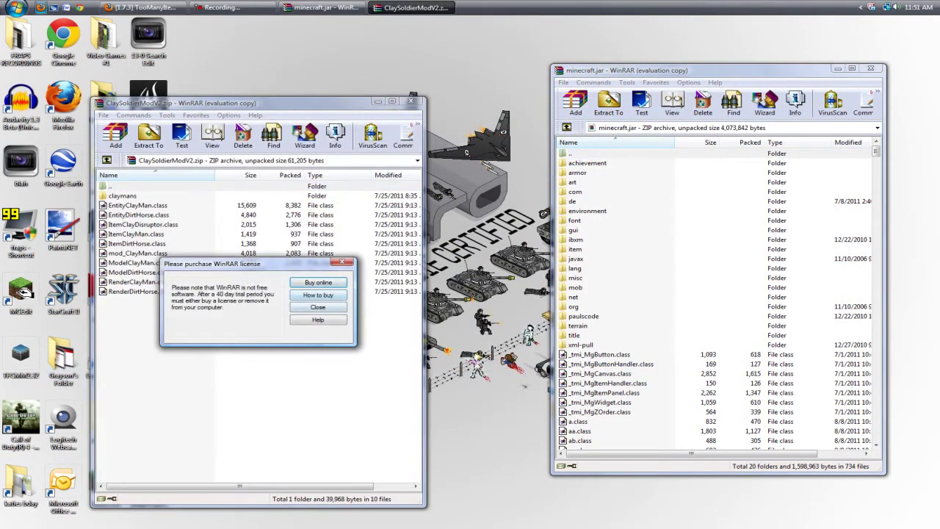
key("Escape")
left_click_drag(141, 367, 141, 194)
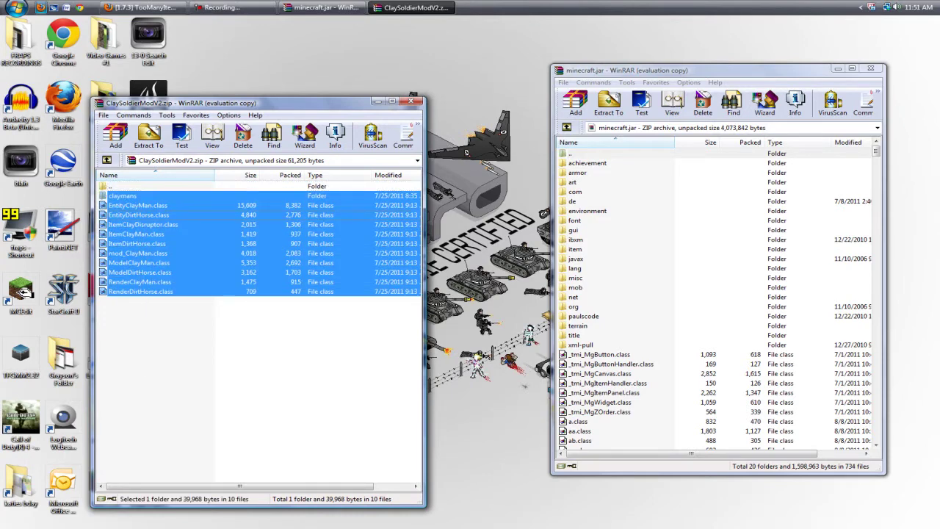
left_click_drag(141, 243, 716, 294)
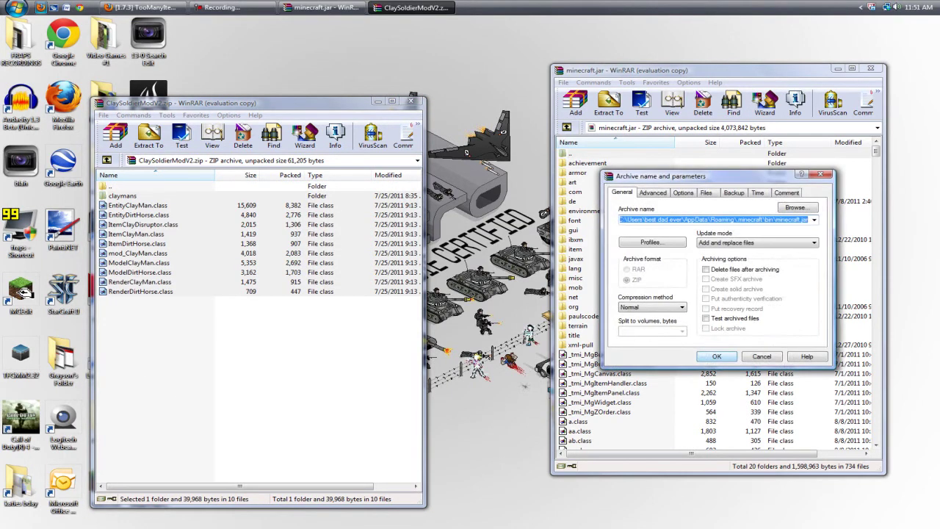
key("Return")
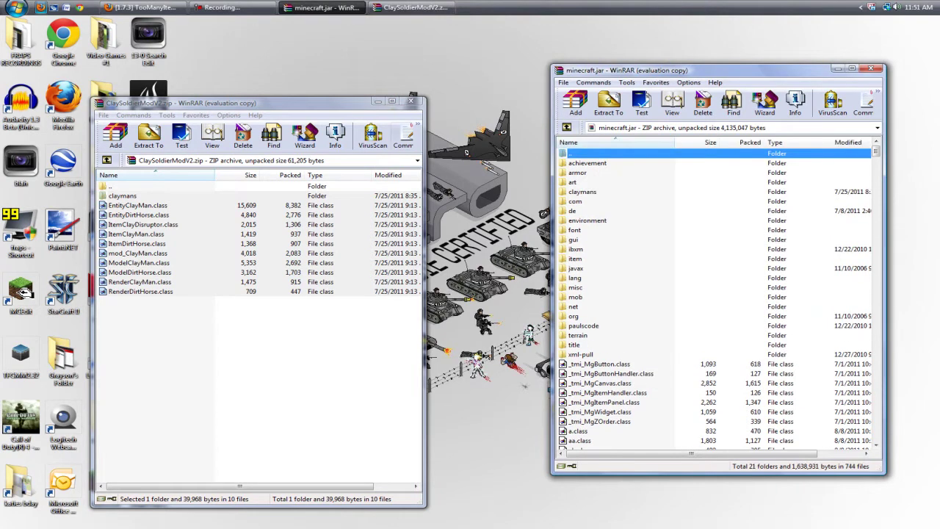
left_click(412, 100)
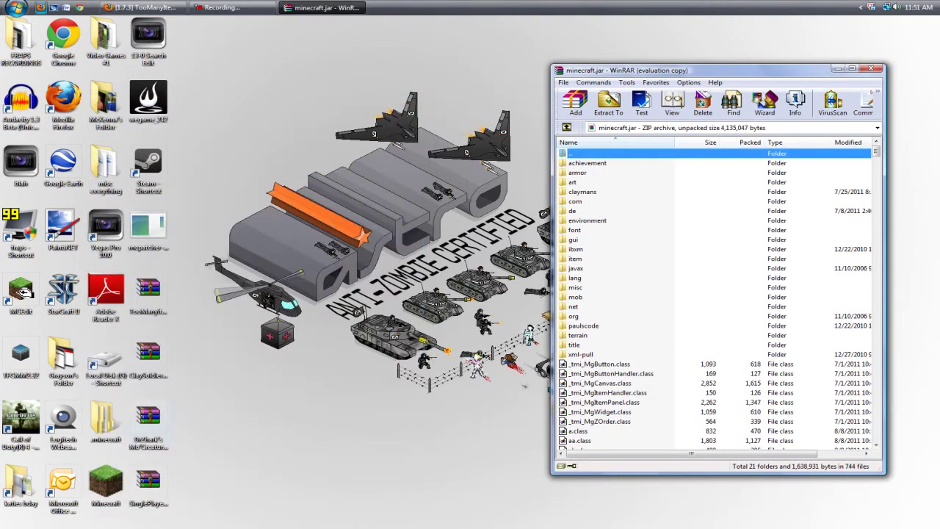
- Open the DrZhark's Mo'Creatures Mod v2.12.2 archive from the desktop and dismiss the licence reminder
left_click(149, 426)
left_click(156, 485)
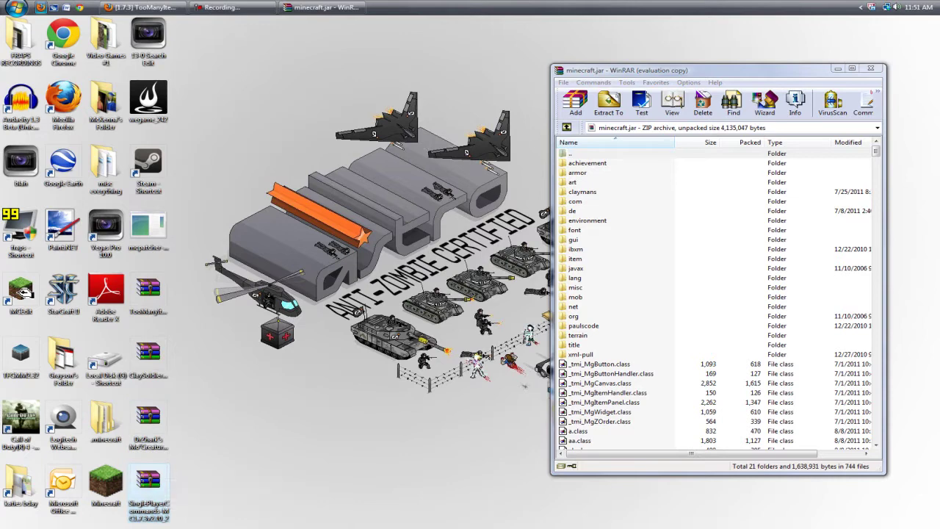
left_click(148, 426)
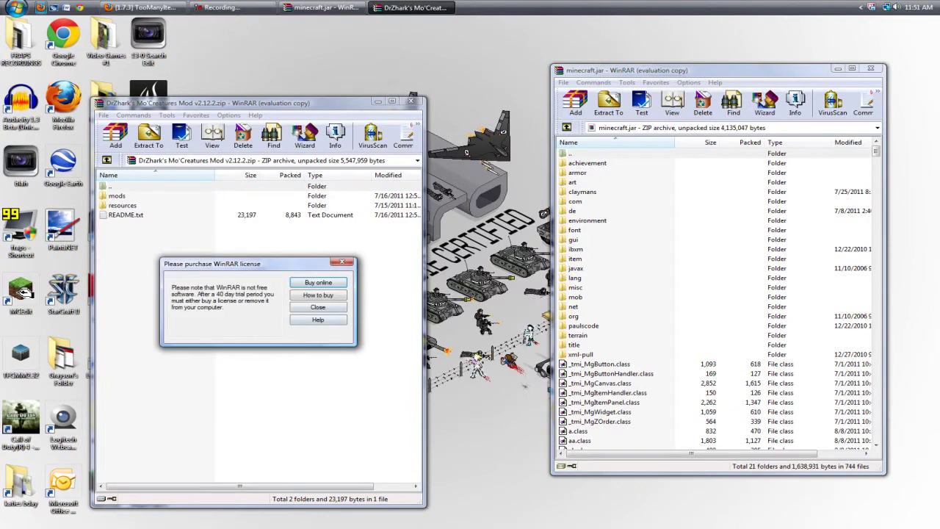
left_click(317, 307)
- Go to the %appdata% location and open its .minecraft folder
key("super")
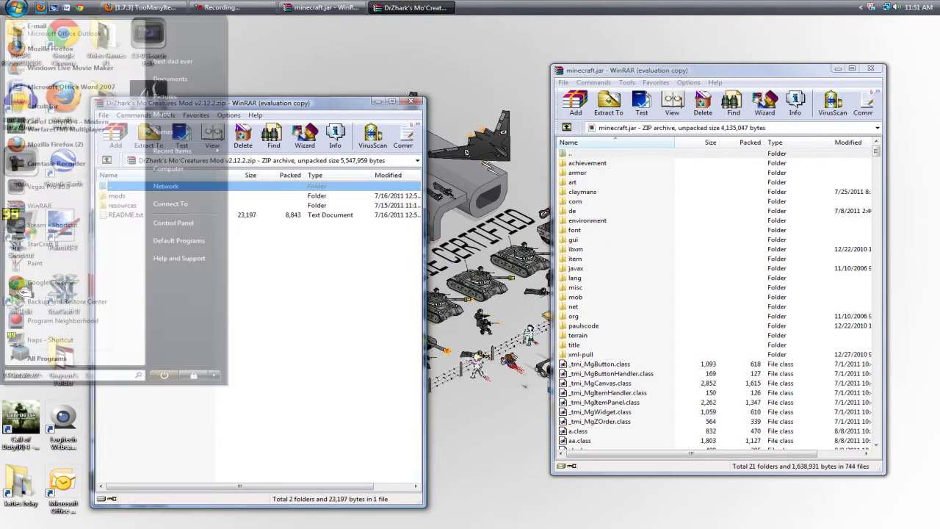
type("%appdata%")
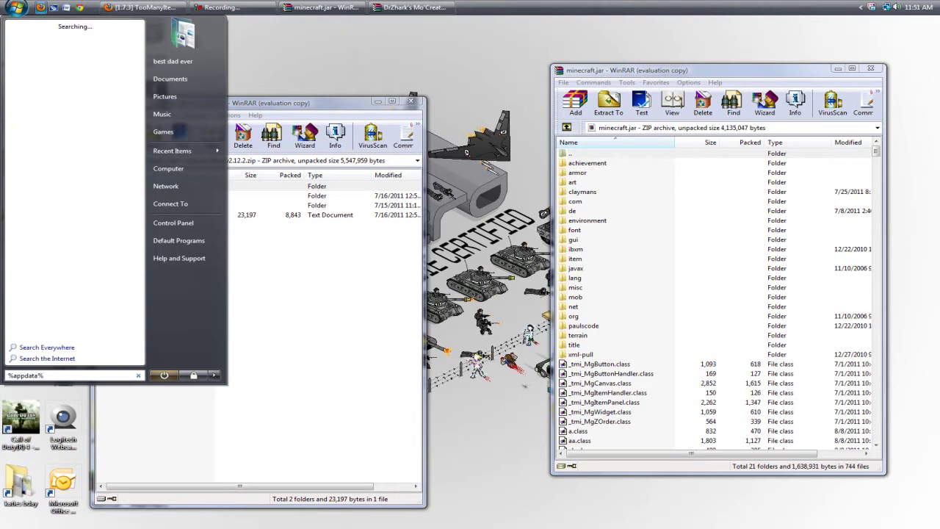
key("Return")
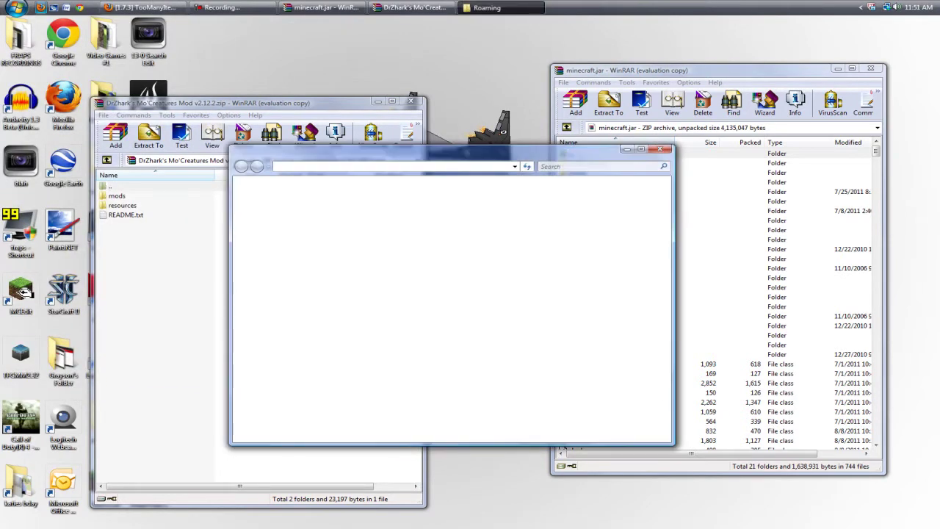
double_click(401, 208)
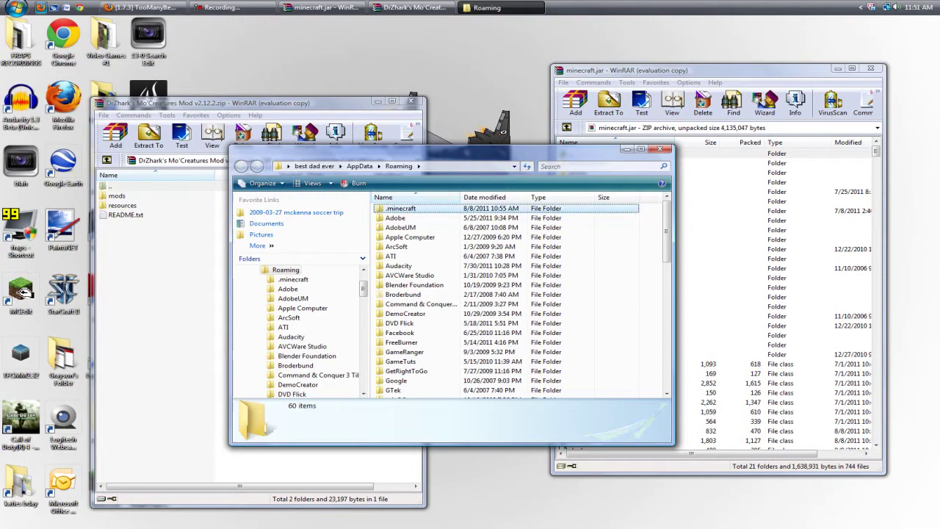
- Move the .minecraft window clear of the Mo'Creatures archive and delete README.txt from that archive
left_click_drag(441, 151, 636, 137)
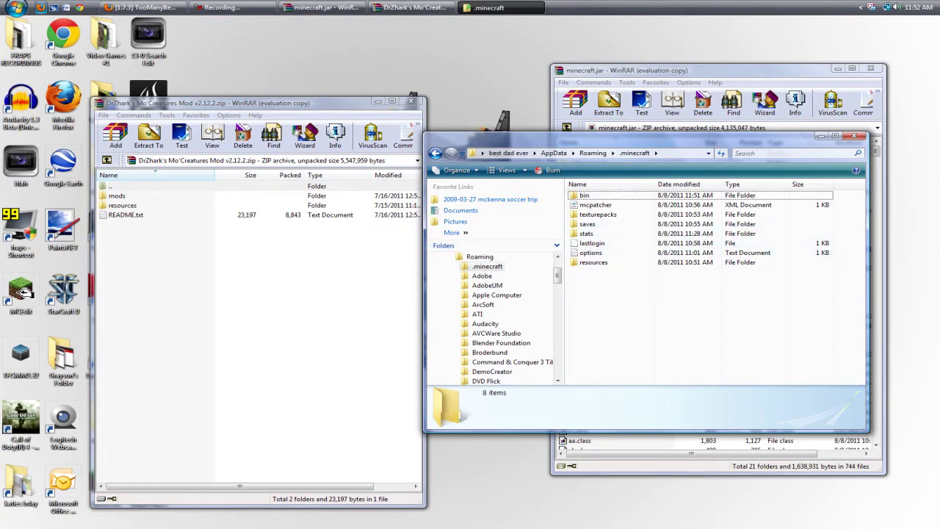
left_click(125, 214)
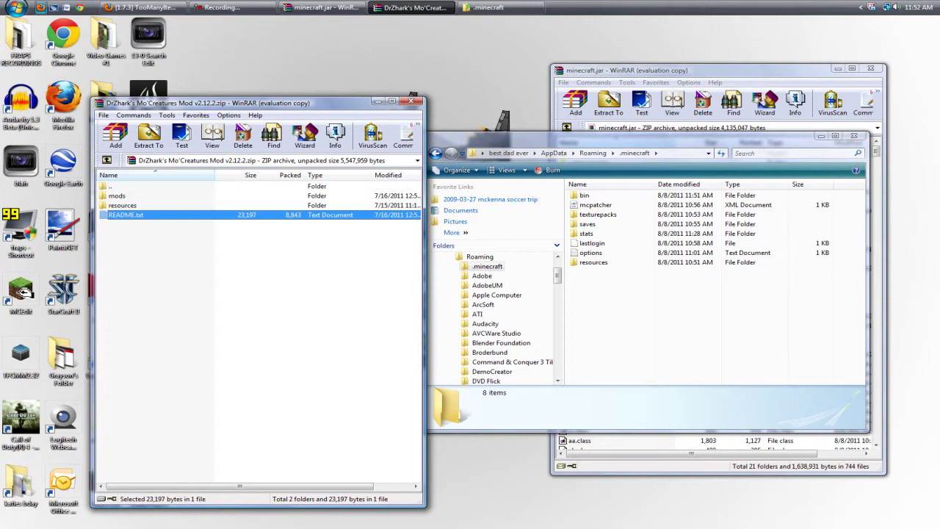
key("Delete")
key("Return")
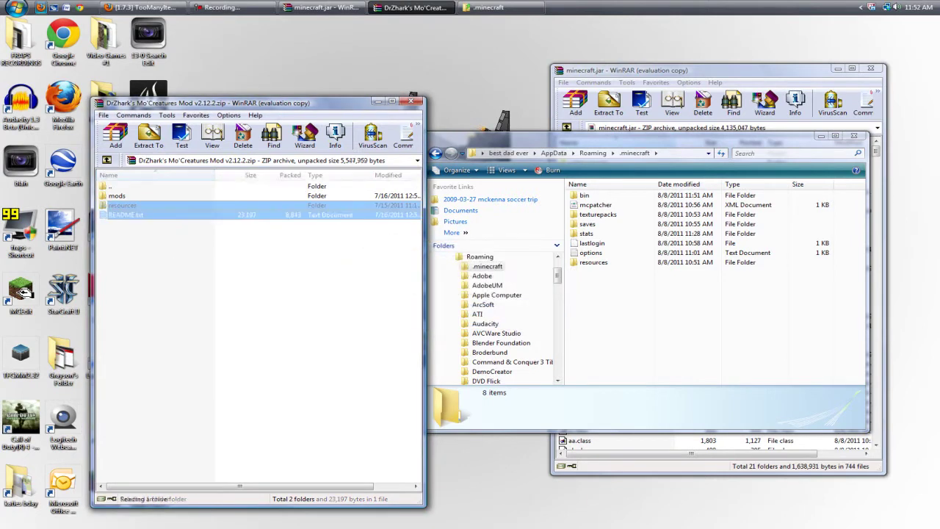
- Copy the mods and resources folders from the Mo'Creatures archive into .minecraft, merging the resources folder, and close the archive
left_click_drag(149, 283, 698, 269)
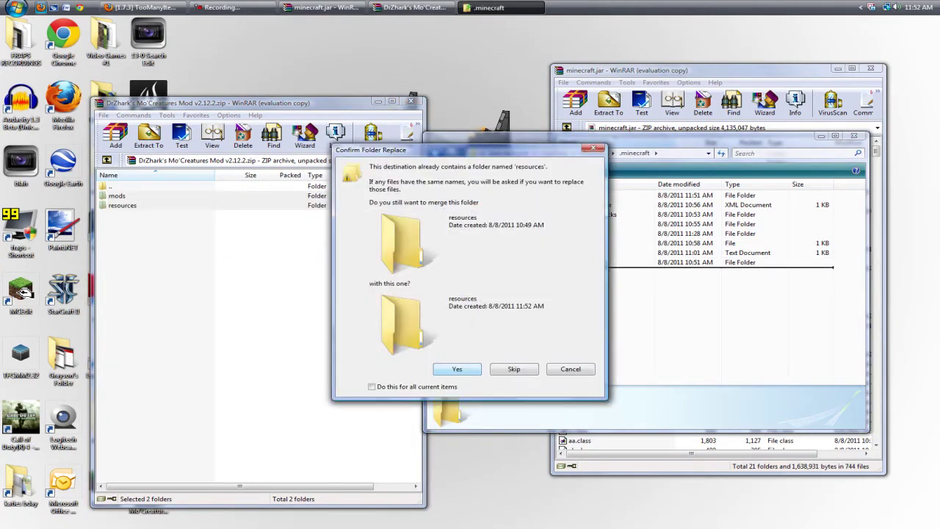
key("Return")
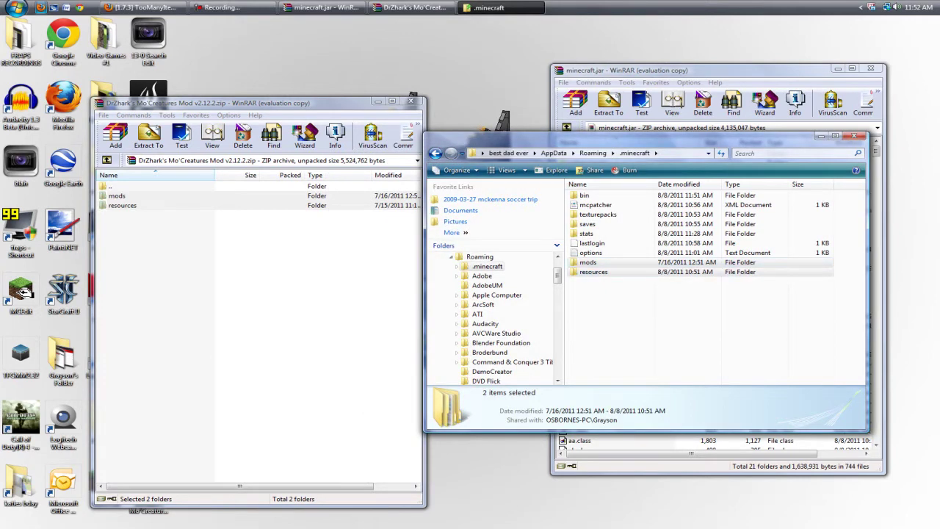
left_click(413, 101)
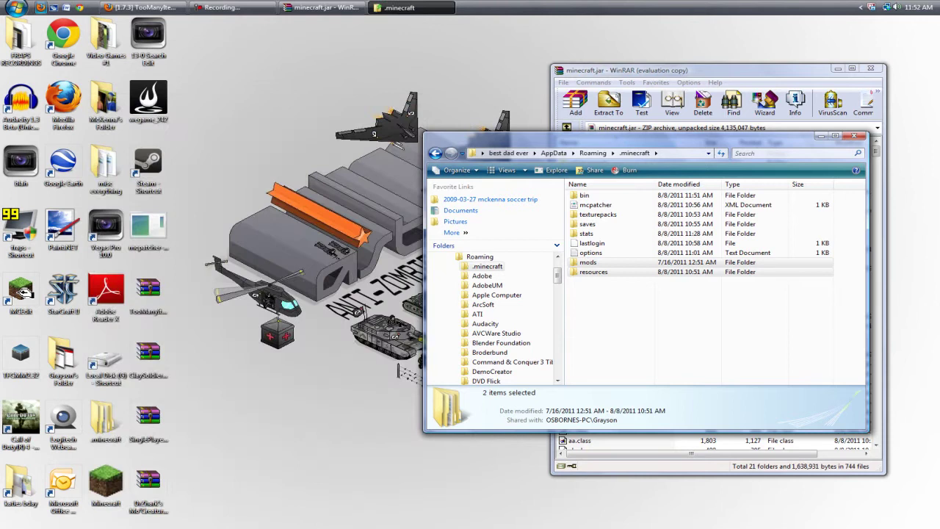
left_click(148, 416)
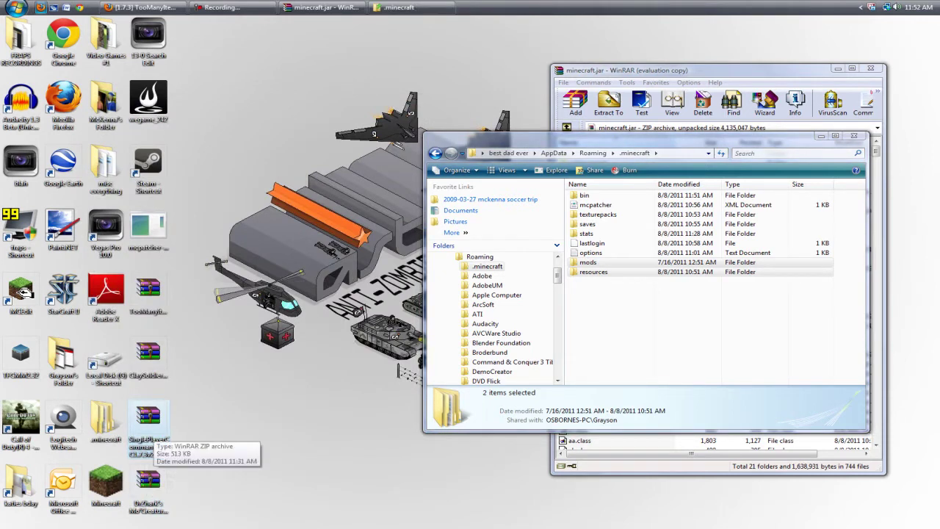
left_click(149, 487)
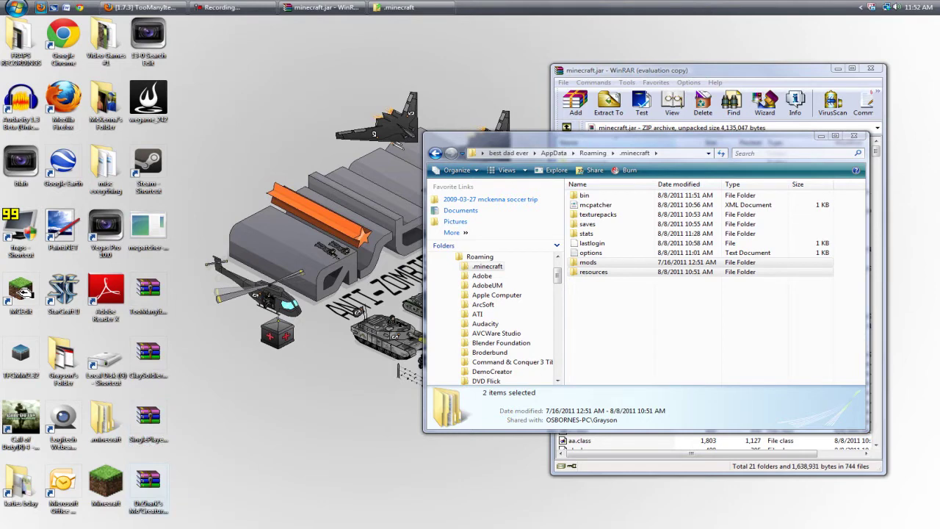
double_click(148, 481)
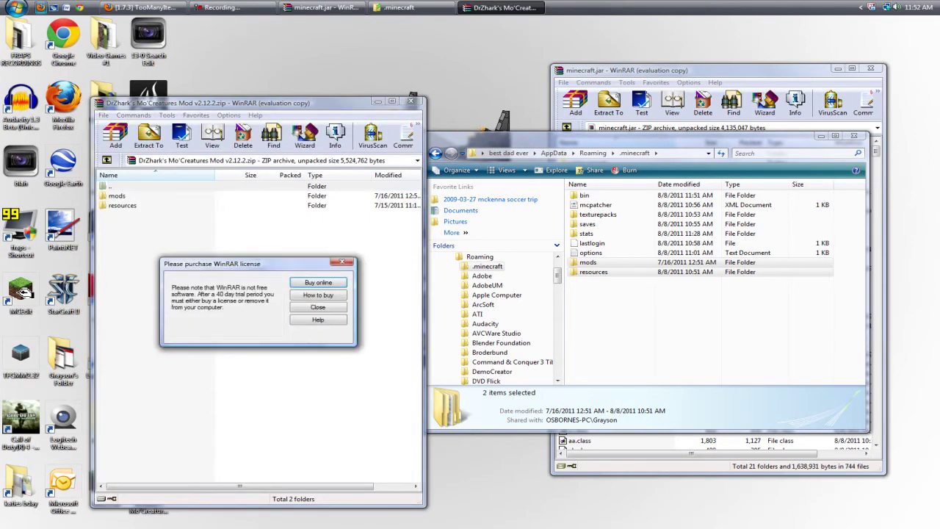
left_click(317, 307)
left_click(410, 102)
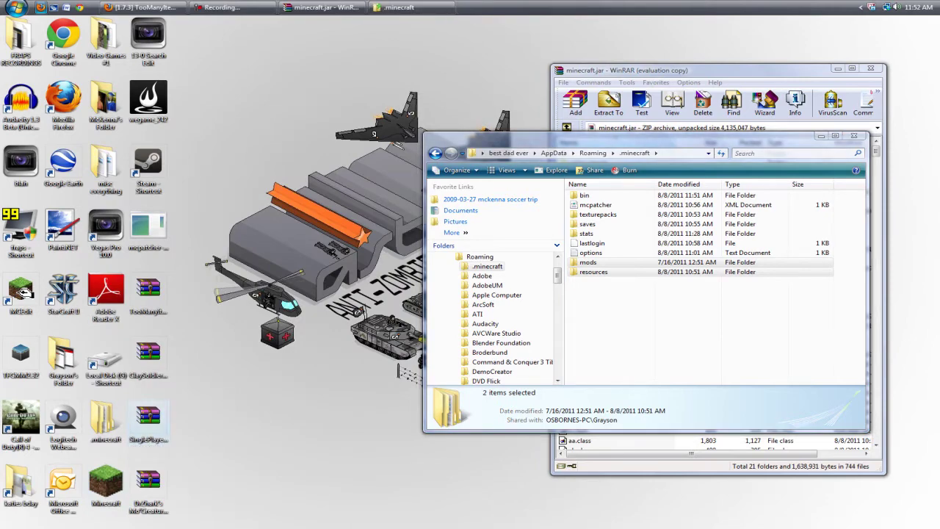
- Open the SinglePlayerCommands-MC1.7.3v2.10_2.zip archive from the desktop and delete its readme.txt
double_click(148, 423)
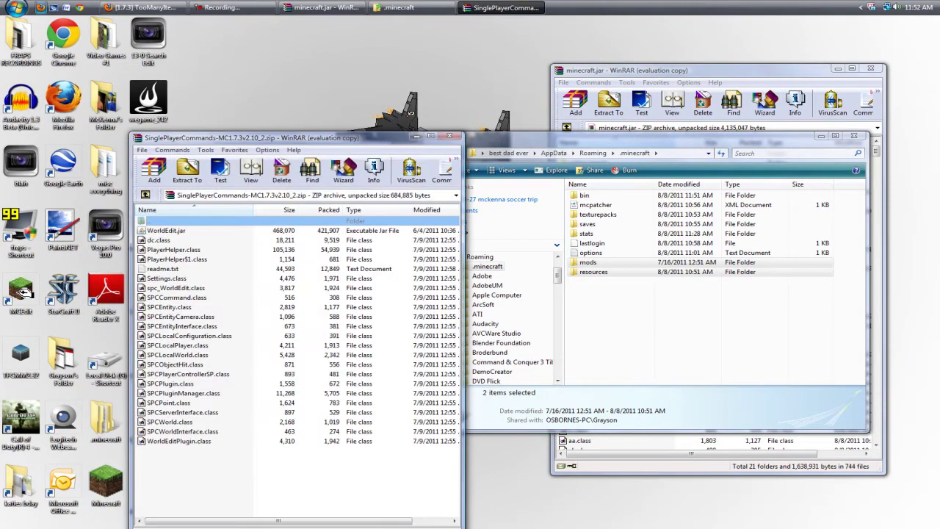
key("Escape")
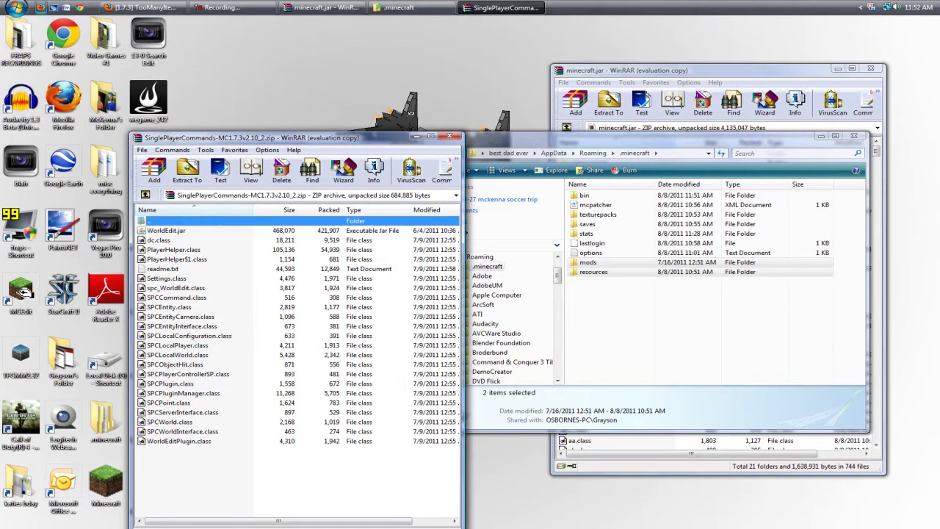
key("r")
key("Delete")
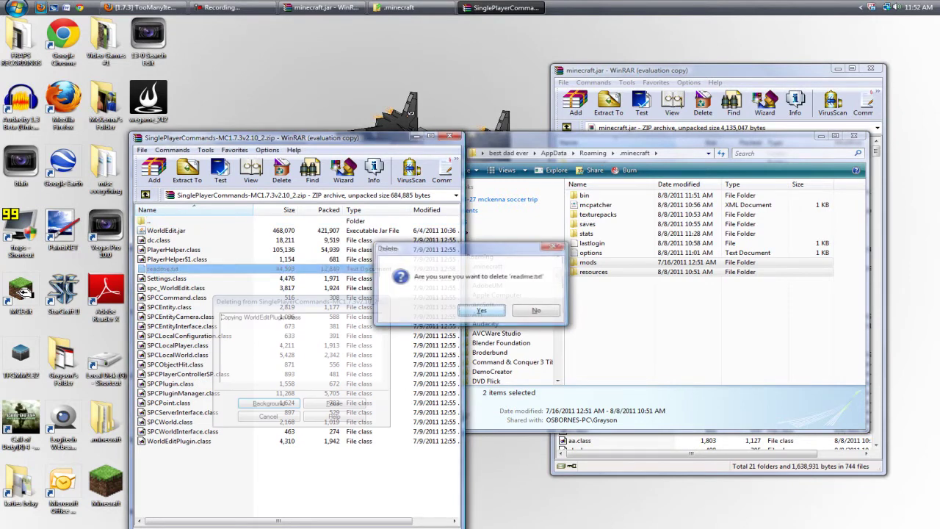
key("Return")
- Close the .minecraft folder and add all class files from the SinglePlayerCommands archive to minecraft.jar with the default settings
left_click_drag(180, 481, 147, 240)
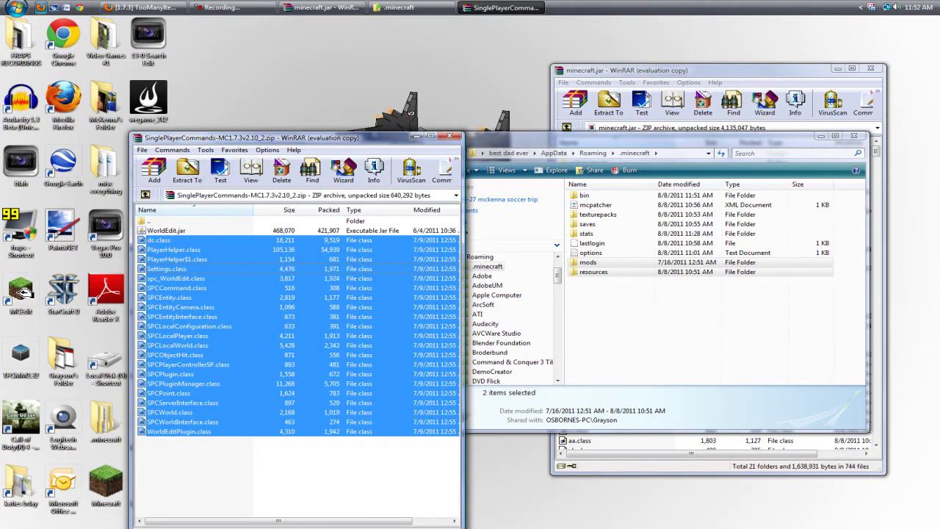
left_click(854, 136)
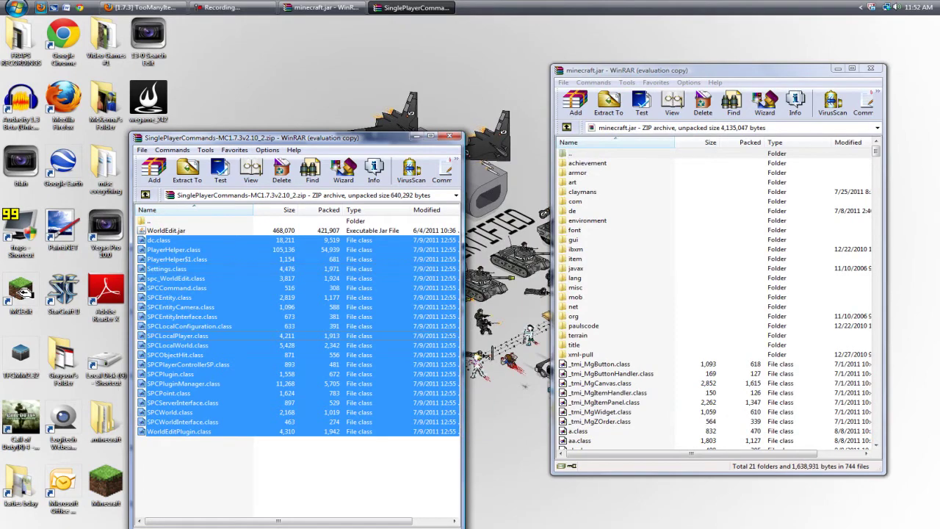
left_click_drag(177, 336, 716, 294)
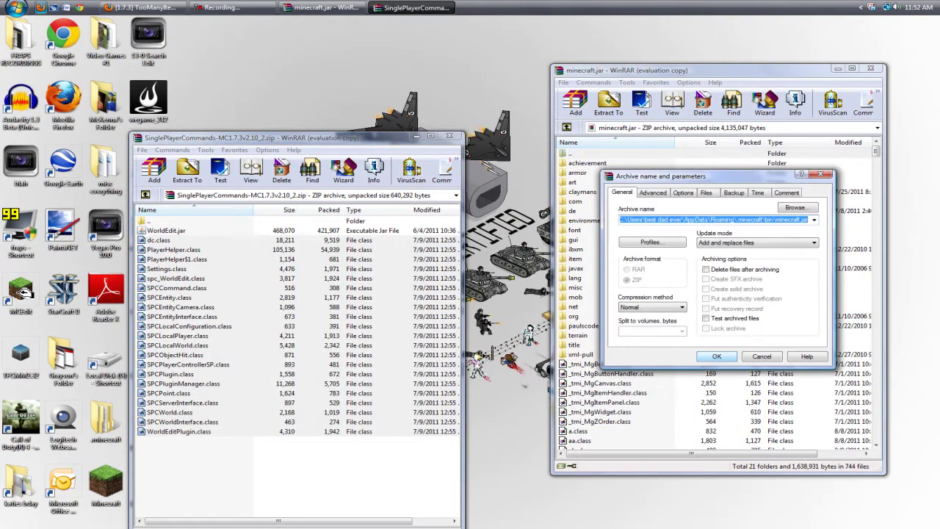
key("Return")
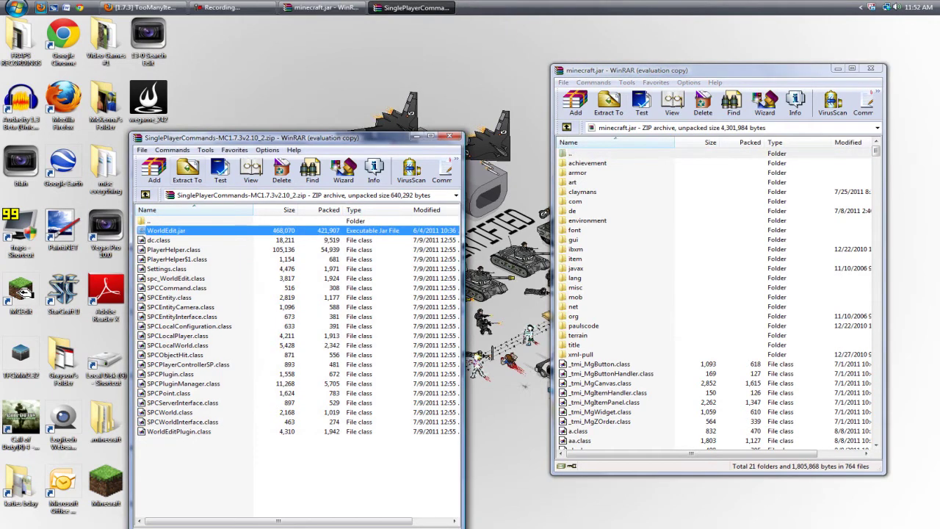
- Go to the %appdata% location, open the bin folder inside .minecraft, and move its window clear of WorldEdit.jar in the archive
left_click(14, 7)
type("%appdata%")
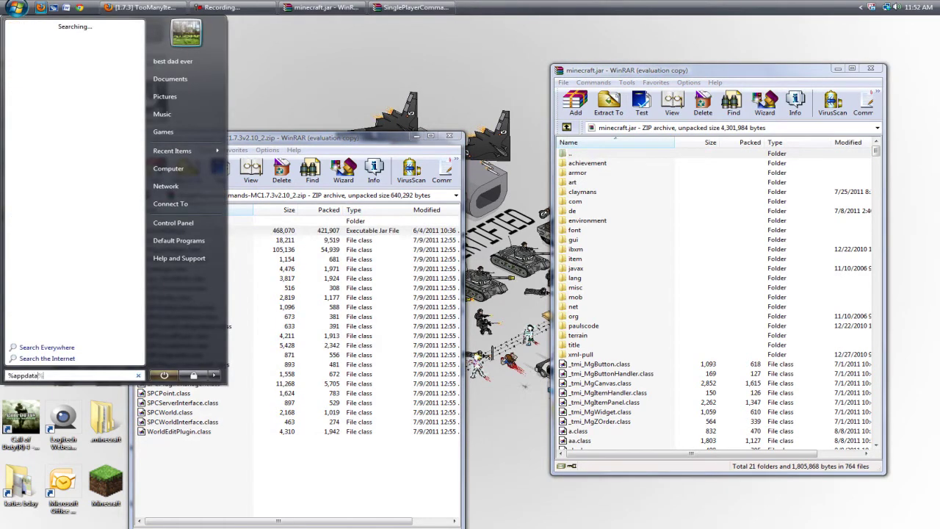
key("Return")
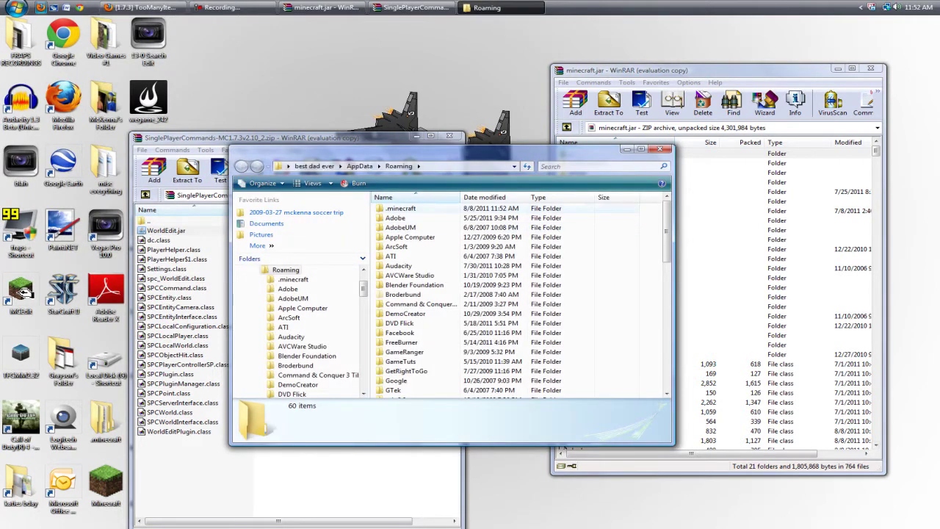
double_click(400, 207)
double_click(400, 208)
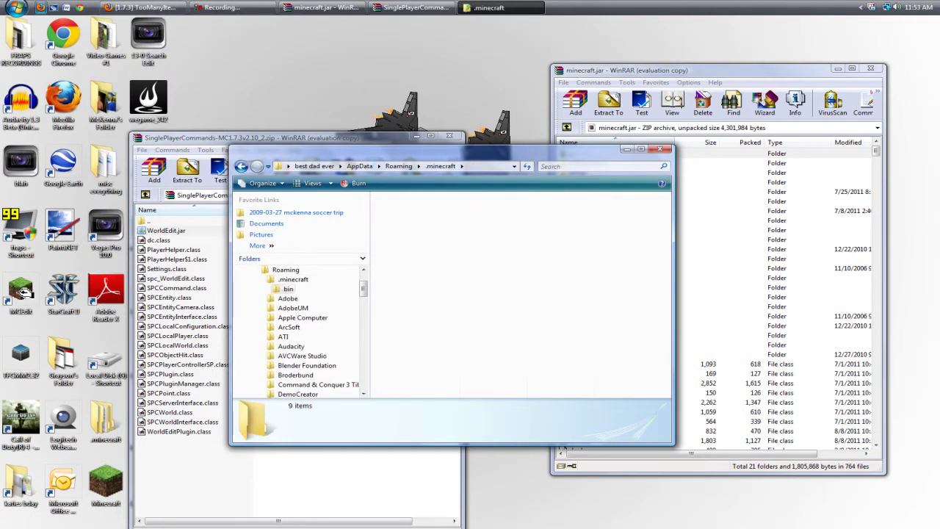
left_click_drag(514, 149, 629, 118)
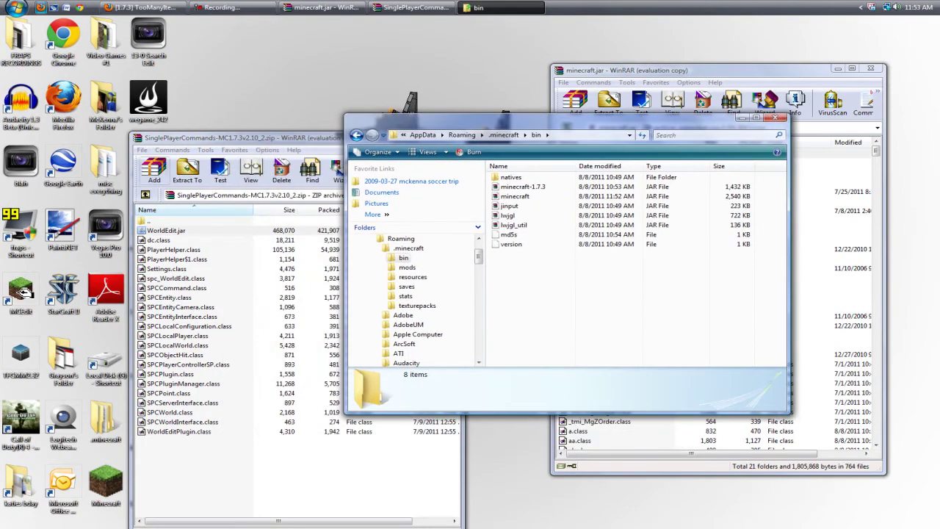
- Copy WorldEdit.jar from the SinglePlayerCommands archive into the bin folder and close the folder and both archives
left_click(166, 230)
left_click_drag(166, 229, 529, 254)
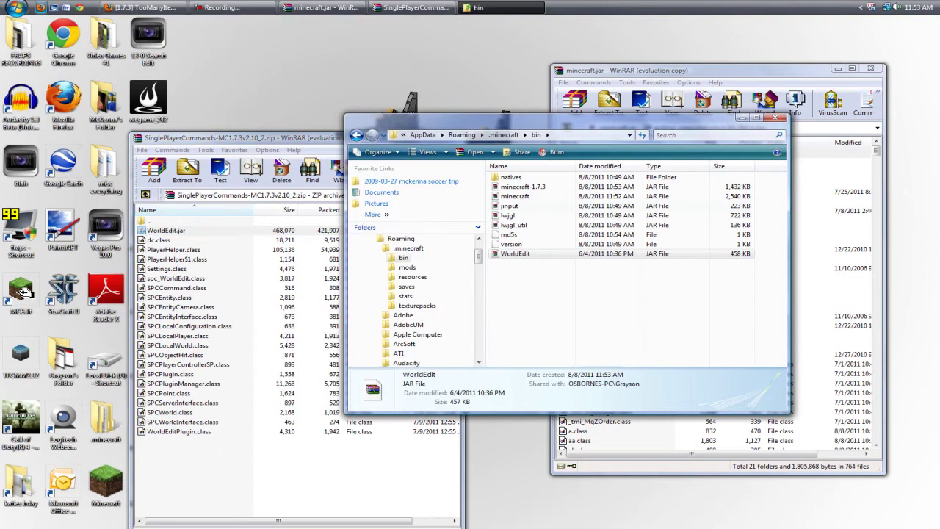
left_click(776, 117)
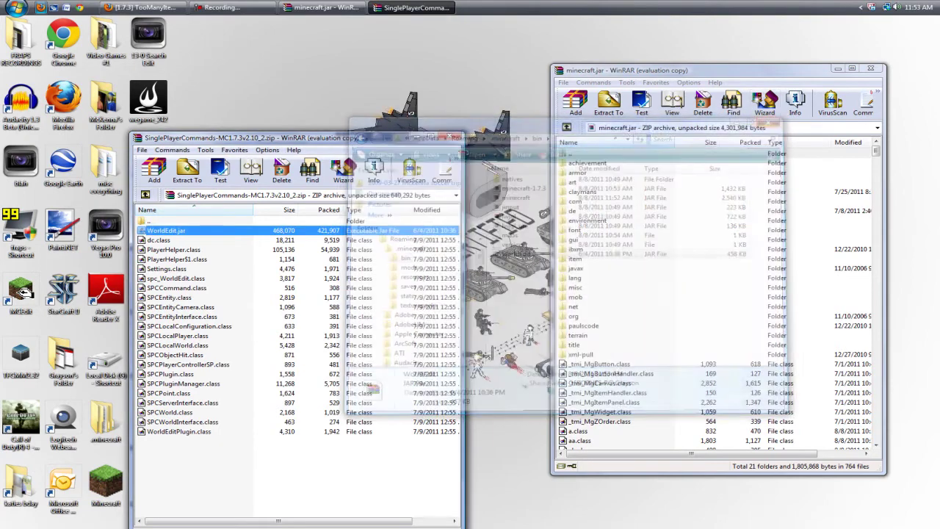
left_click(450, 136)
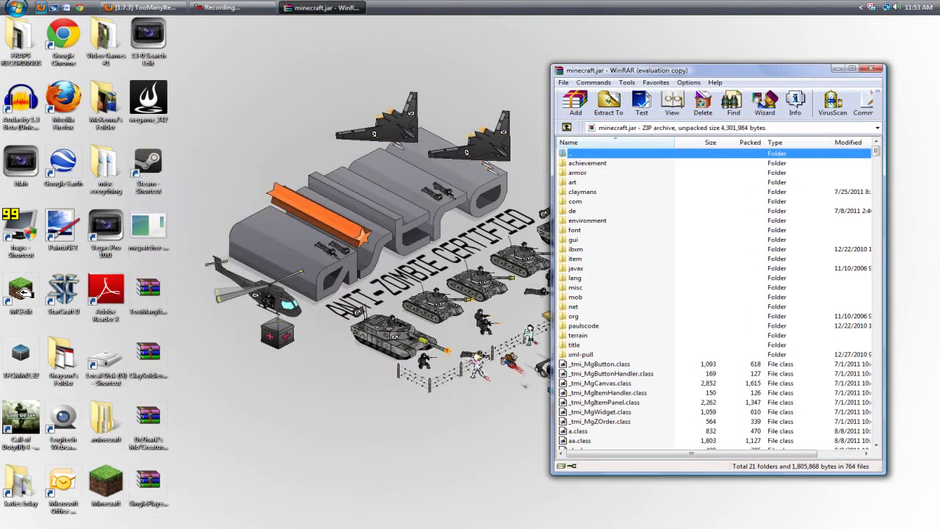
key("alt+F4")
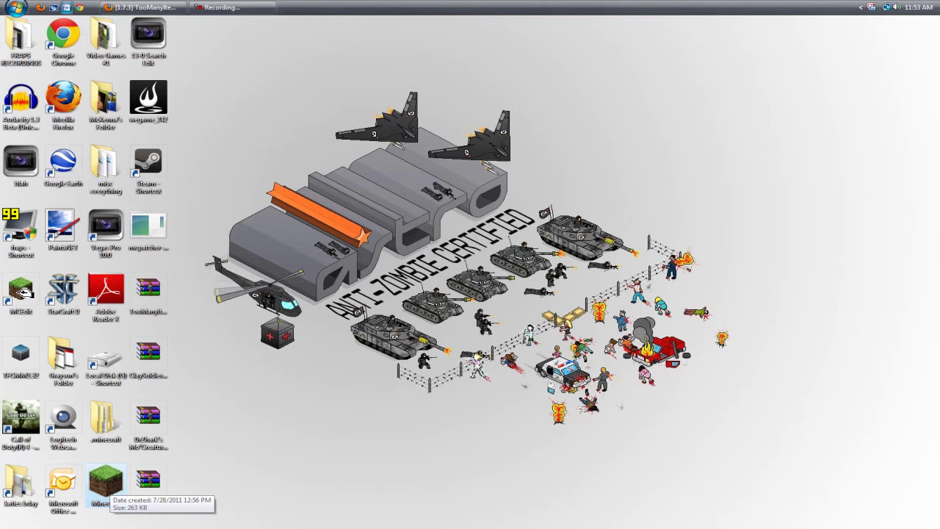
- Start Minecraft from the desktop and log in by entering the account password
double_click(106, 481)
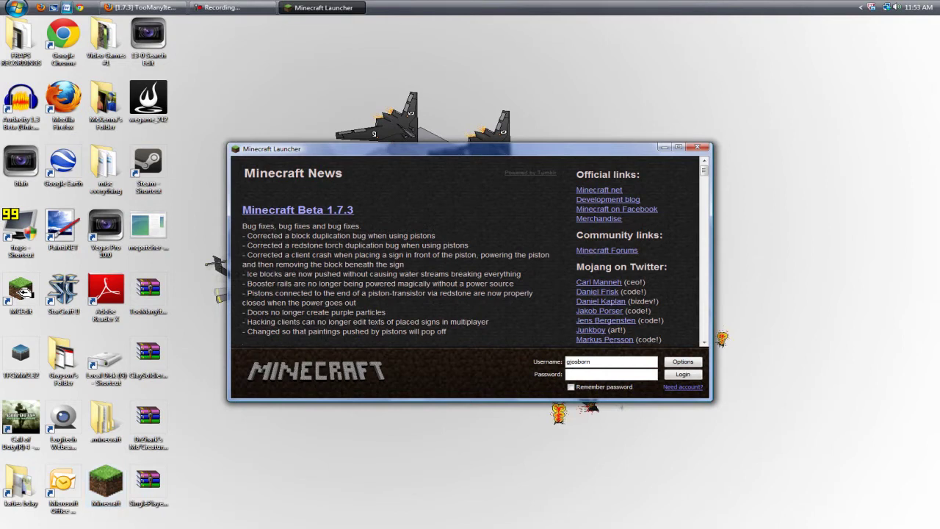
type("●●●●●●●●●●●●●")
key("Return")
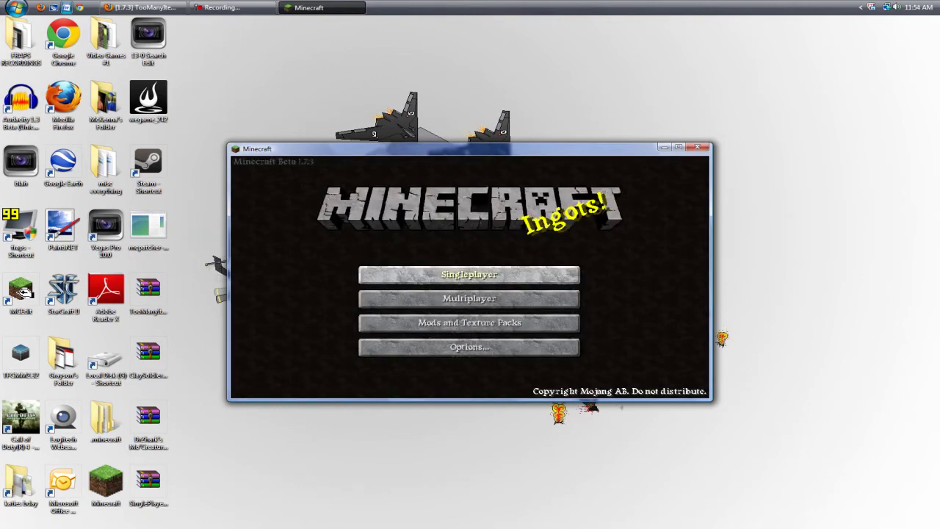
- Load a saved world in singleplayer mode
left_click(468, 275)
left_click(469, 202)
left_click(380, 355)
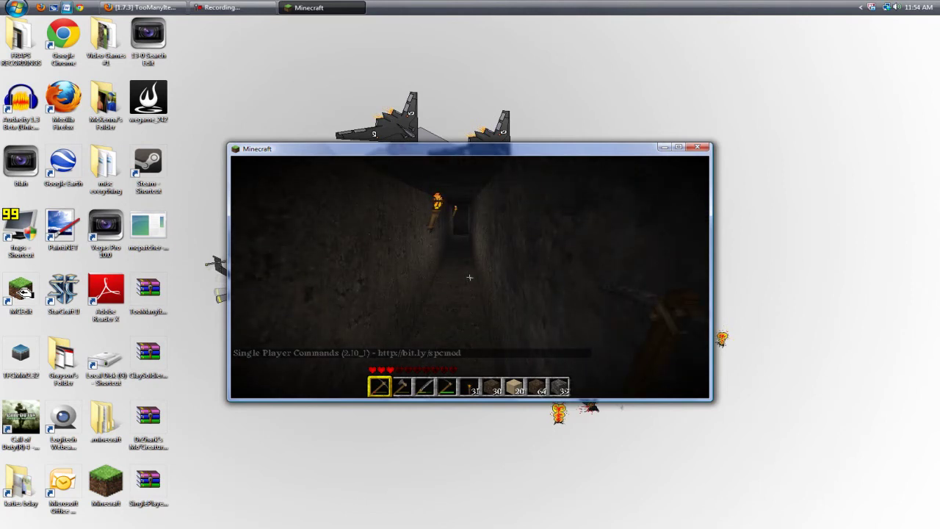
- Turn on flying with the /fly command and move through the tunnel to the room with the bed
type("t")
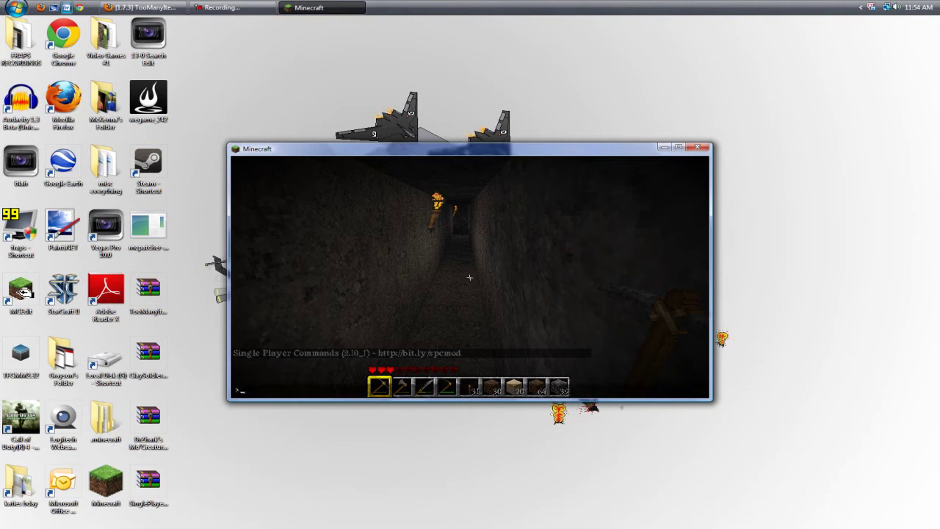
type("/fly")
key("Return")
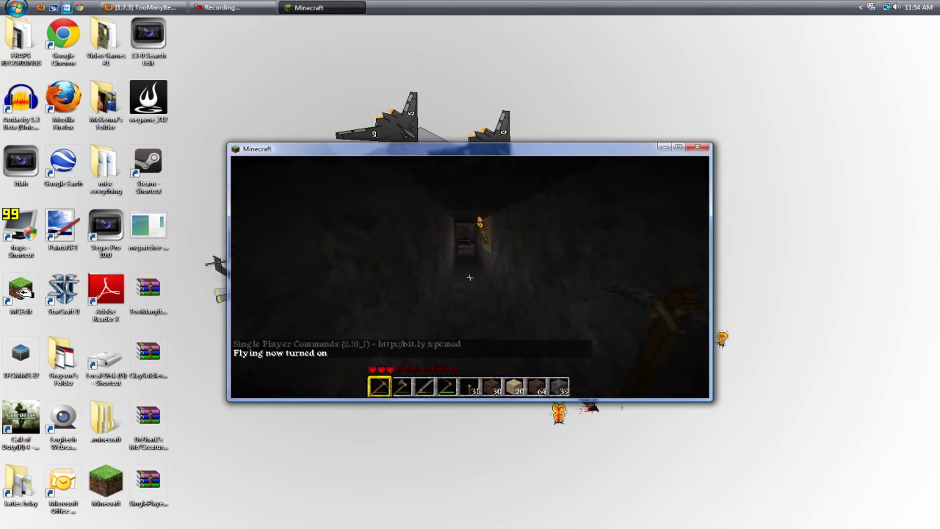
key("w")
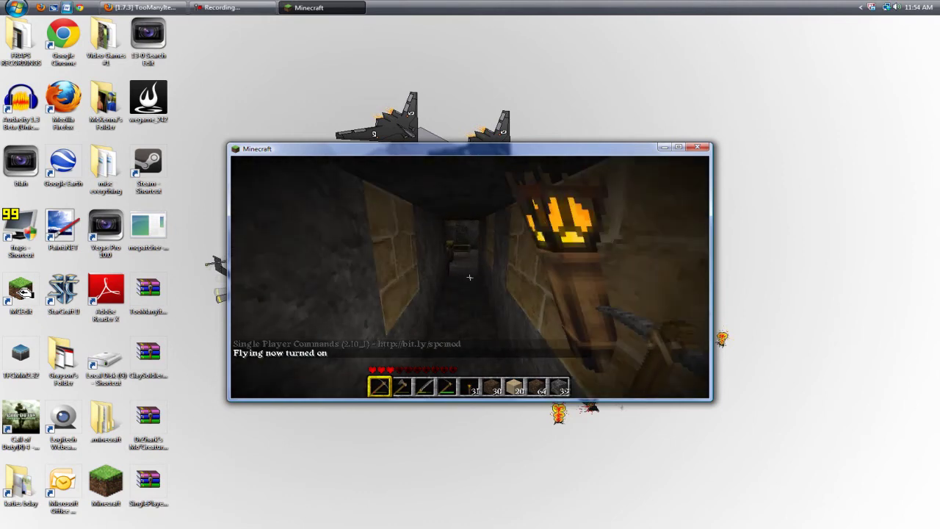
key("w")
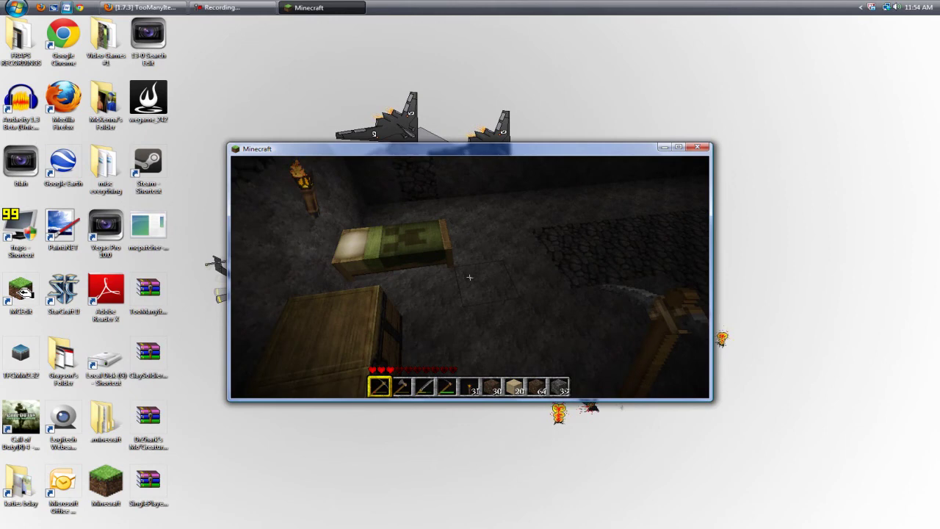
- Open the inventory, browse the TooManyItems item list through to its last page, and close the inventory
key("Escape")
key("Escape")
key("e")
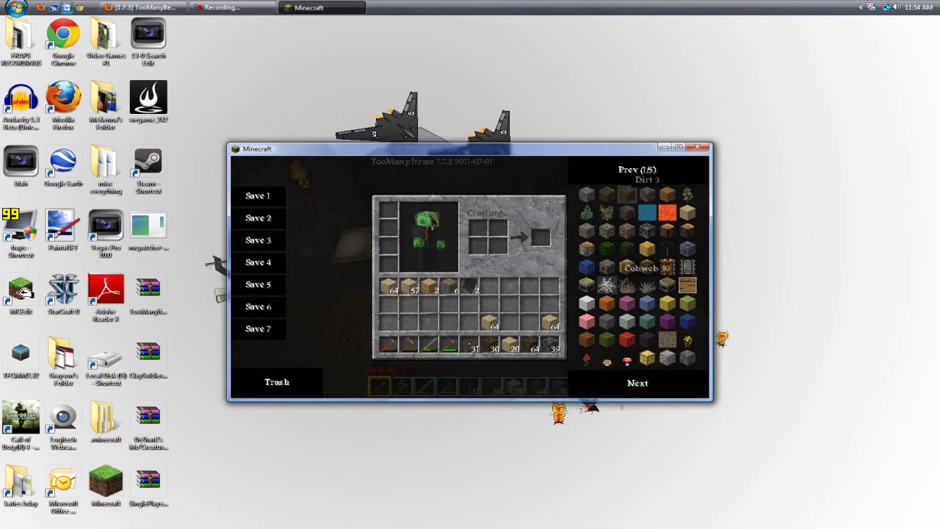
left_click(638, 382)
left_click(638, 383)
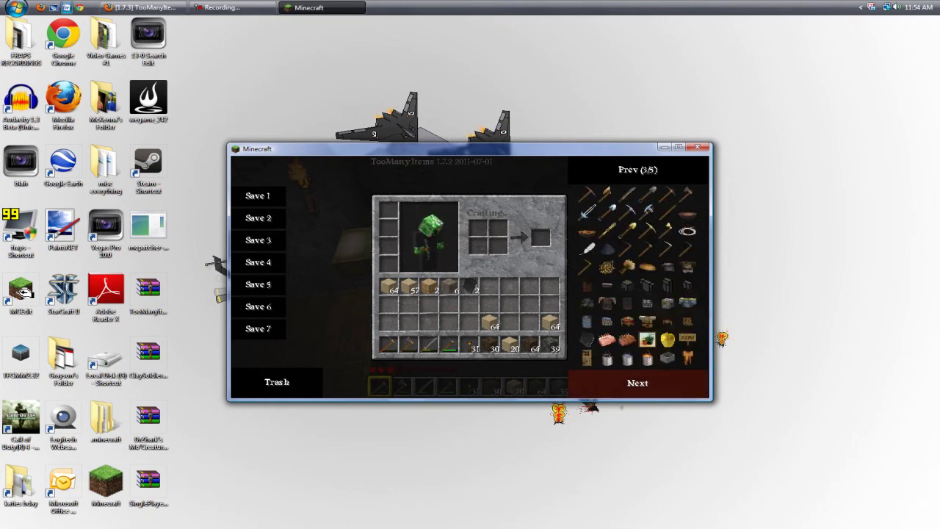
left_click(638, 383)
left_click(638, 383)
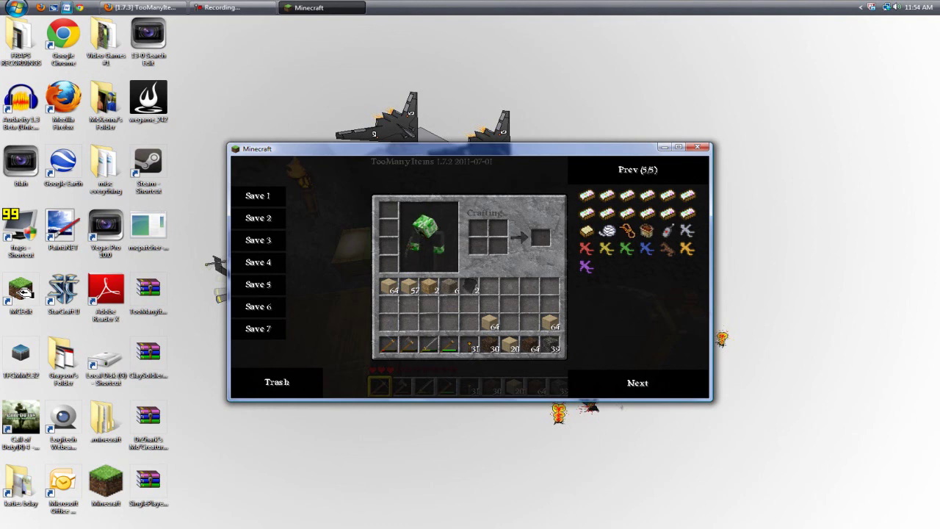
key("e")
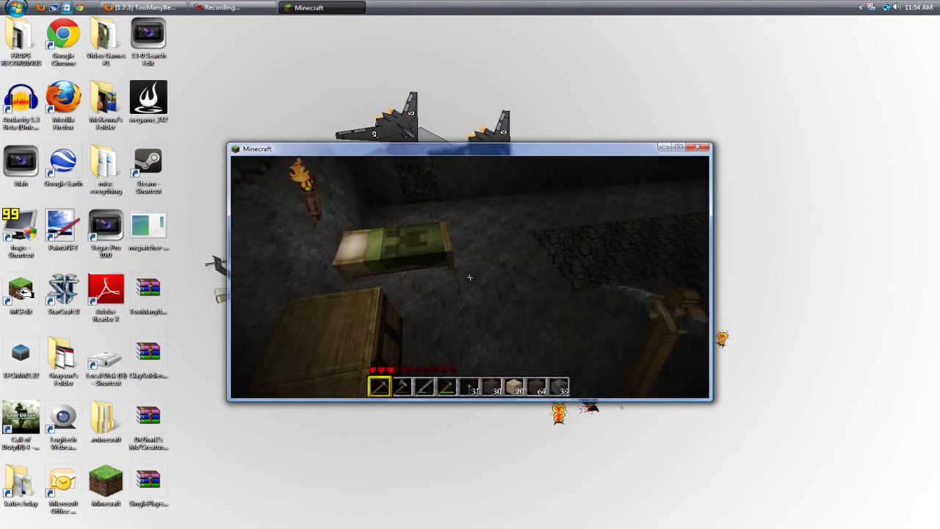
- Save the world, quit to the title screen, and close Minecraft
key("Escape")
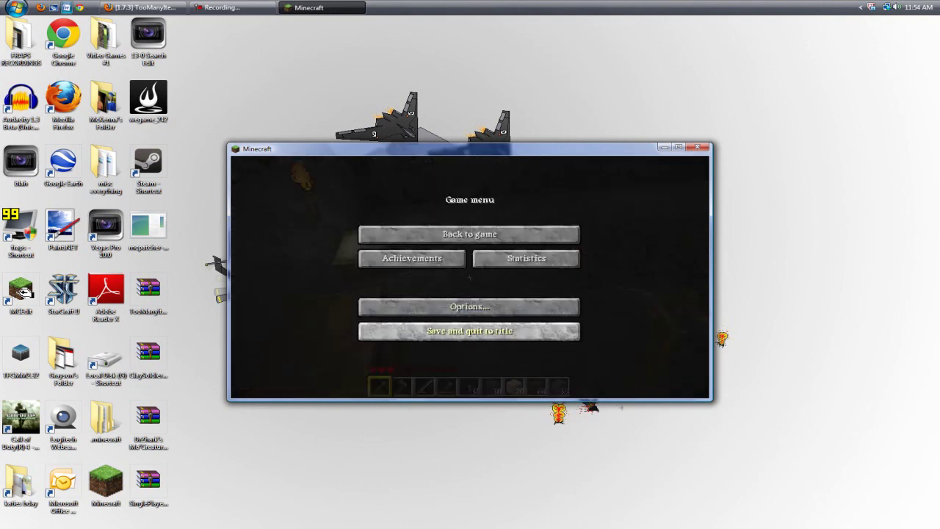
left_click(470, 330)
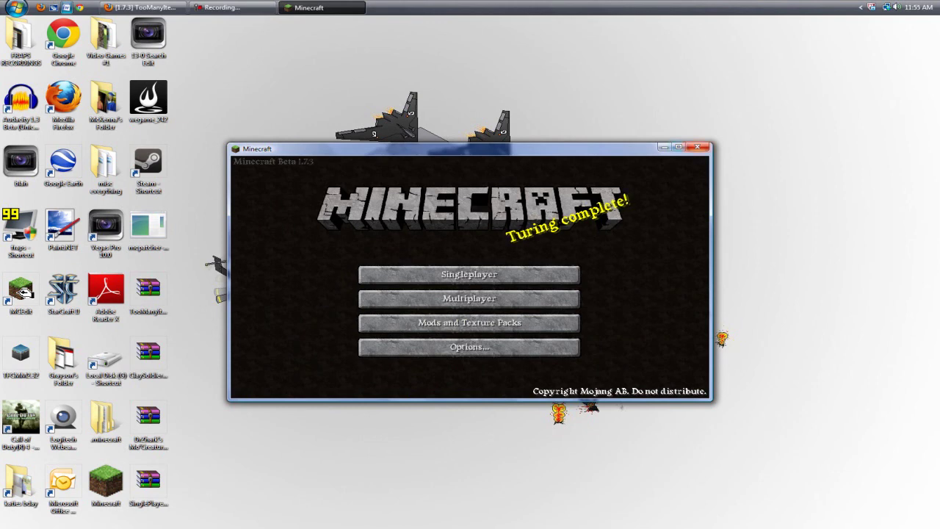
left_click(697, 147)
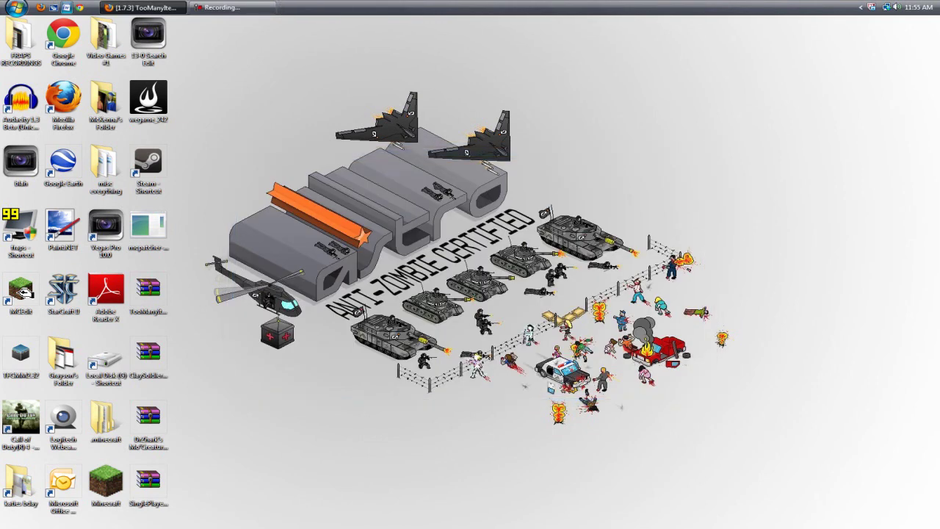